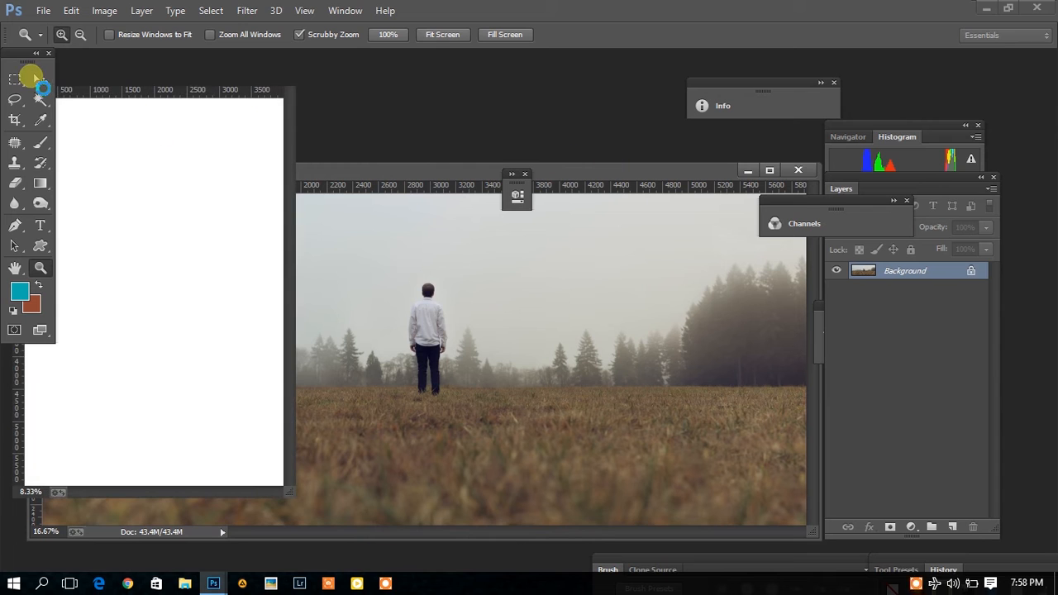
# - Copy the foggy field photo into the blank portrait document as a new layer and close the source photo
pyautogui.click(39, 80)
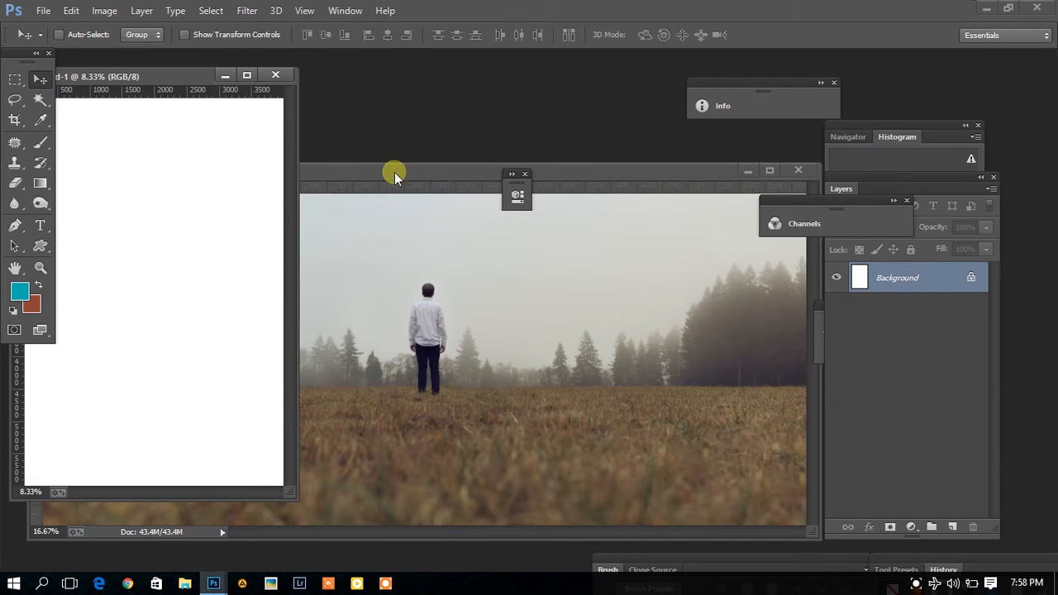
pyautogui.moveTo(395, 172); pyautogui.dragTo(560, 177)
pyautogui.moveTo(425, 280); pyautogui.dragTo(182, 194)
pyautogui.moveTo(774, 180); pyautogui.dragTo(434, 239)
pyautogui.click(625, 231)
pyautogui.moveTo(185, 80); pyautogui.dragTo(439, 114)
# - Convert the field photo layer to a smart object, then scale it to 162.39% over the lower canvas with the man centred
pyautogui.rightClick(938, 286)
pyautogui.click(673, 197)
pyautogui.hotkey('ctrl', 't')
pyautogui.moveTo(499, 312); pyautogui.dragTo(368, 328)
pyautogui.moveTo(539, 367); pyautogui.dragTo(648, 488)
pyautogui.moveTo(456, 390); pyautogui.dragTo(360, 422)
pyautogui.moveTo(399, 307); pyautogui.dragTo(424, 332)
pyautogui.moveTo(537, 458); pyautogui.dragTo(501, 442)
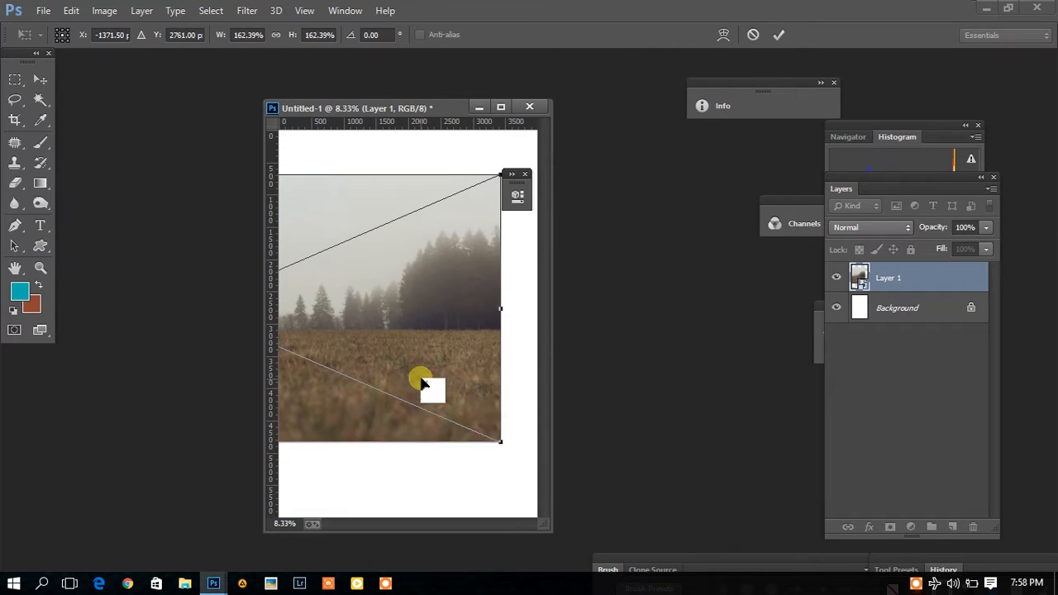
pyautogui.moveTo(379, 369); pyautogui.dragTo(545, 443)
pyautogui.moveTo(470, 444); pyautogui.dragTo(512, 462)
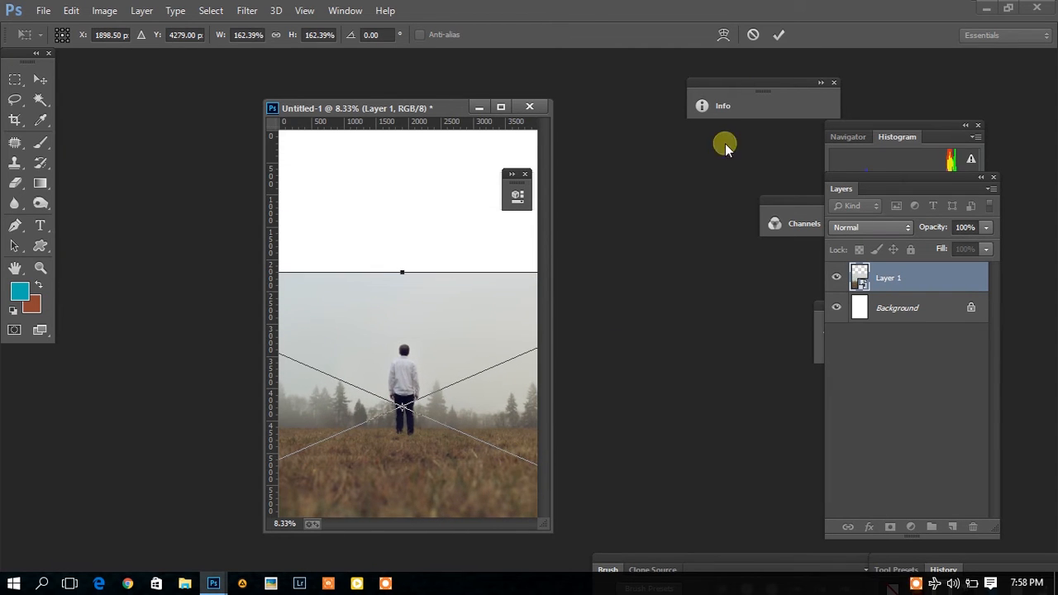
pyautogui.click(778, 35)
pyautogui.press('Return')
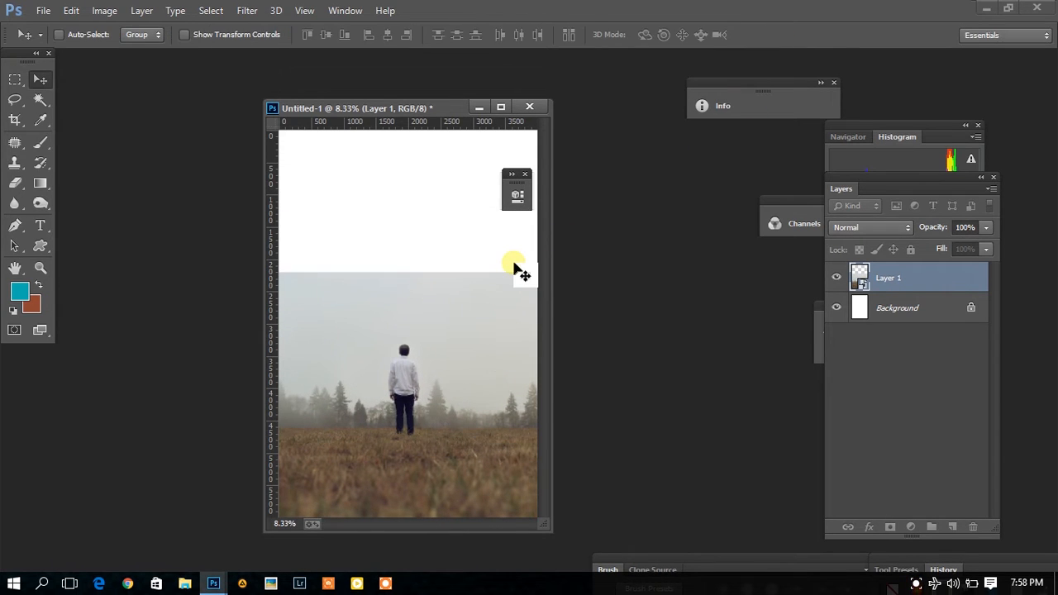
pyautogui.moveTo(266, 100); pyautogui.dragTo(190, 72)
pyautogui.click(16, 120)
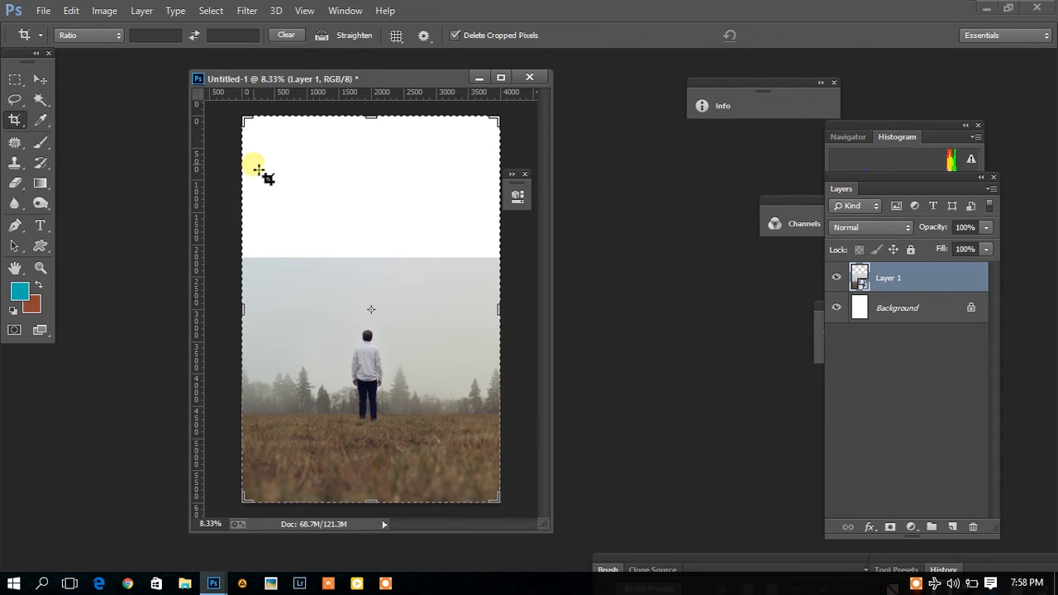
pyautogui.moveTo(245, 124)
pyautogui.mouseDown()
pyautogui.moveTo(255, 137)
pyautogui.moveTo(249, 123)
pyautogui.mouseUp()
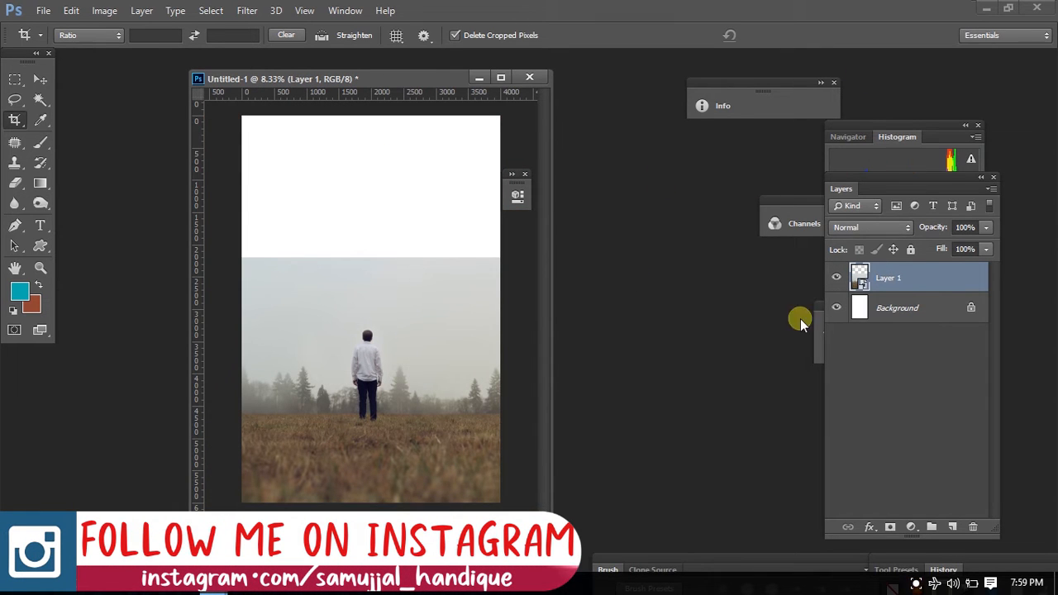
# - Rasterize the field photo layer
pyautogui.rightClick(926, 280)
pyautogui.click(672, 238)
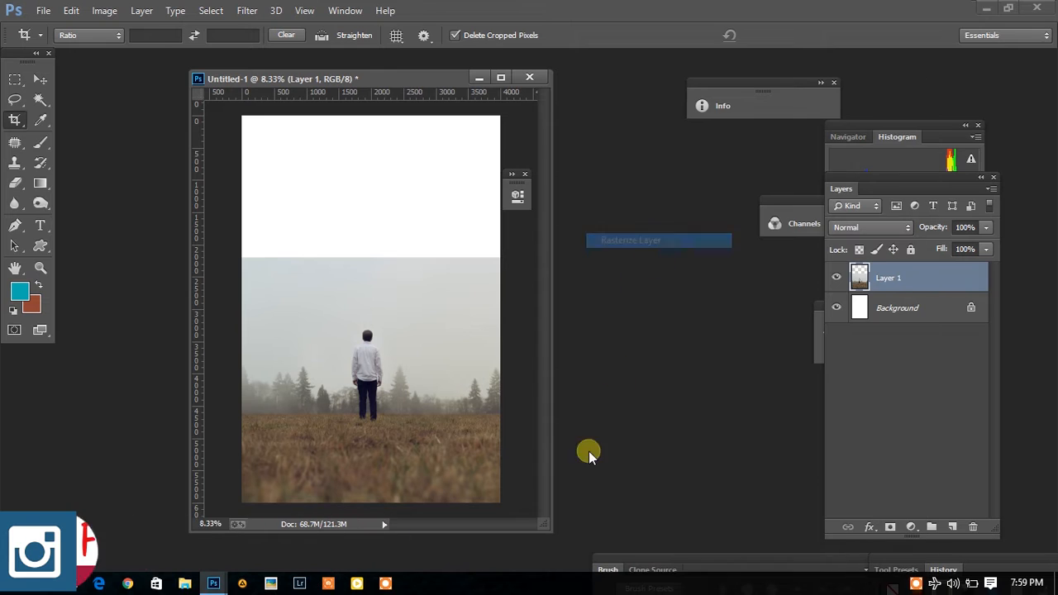
pyautogui.moveTo(610, 570); pyautogui.dragTo(620, 574)
# - Select the upper strip of sky and stretch it to about 402% height so it fills the white area above
pyautogui.click(40, 268)
pyautogui.moveTo(366, 417)
pyautogui.mouseDown()
pyautogui.moveTo(461, 419)
pyautogui.moveTo(359, 425)
pyautogui.mouseUp()
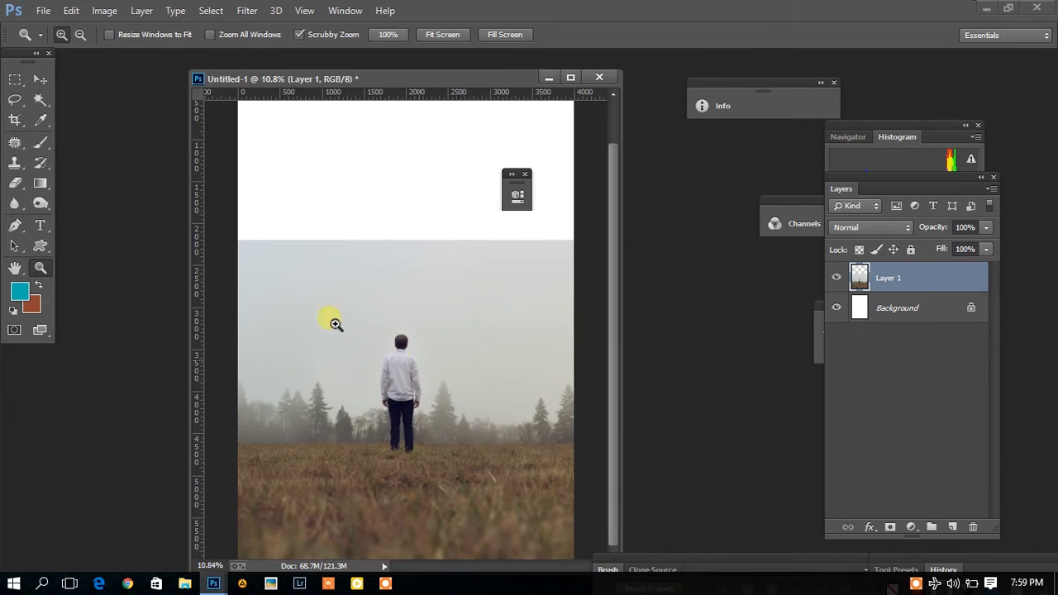
pyautogui.click(15, 79)
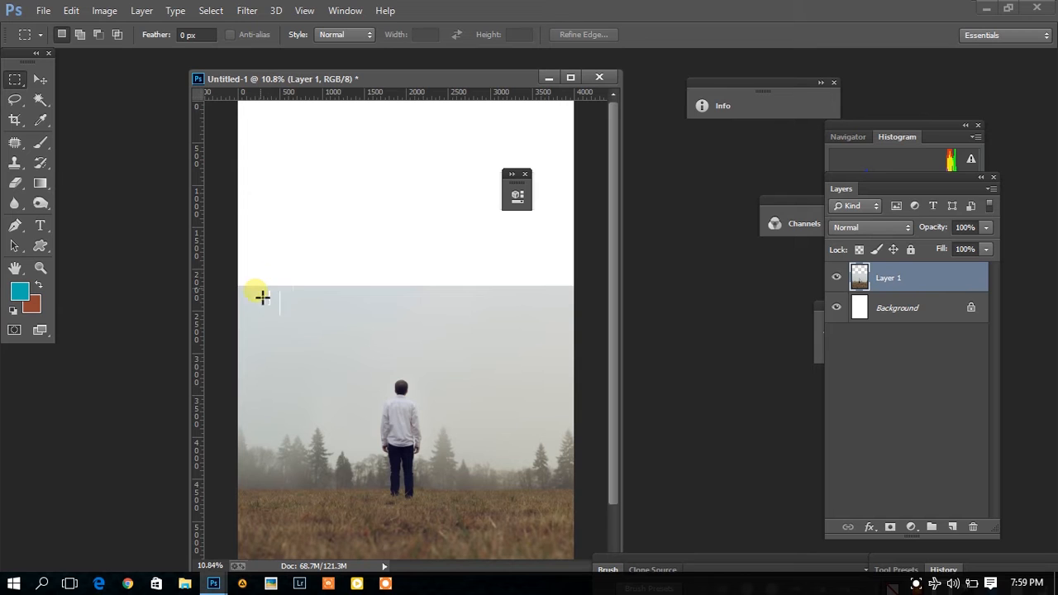
pyautogui.moveTo(242, 291); pyautogui.dragTo(581, 347)
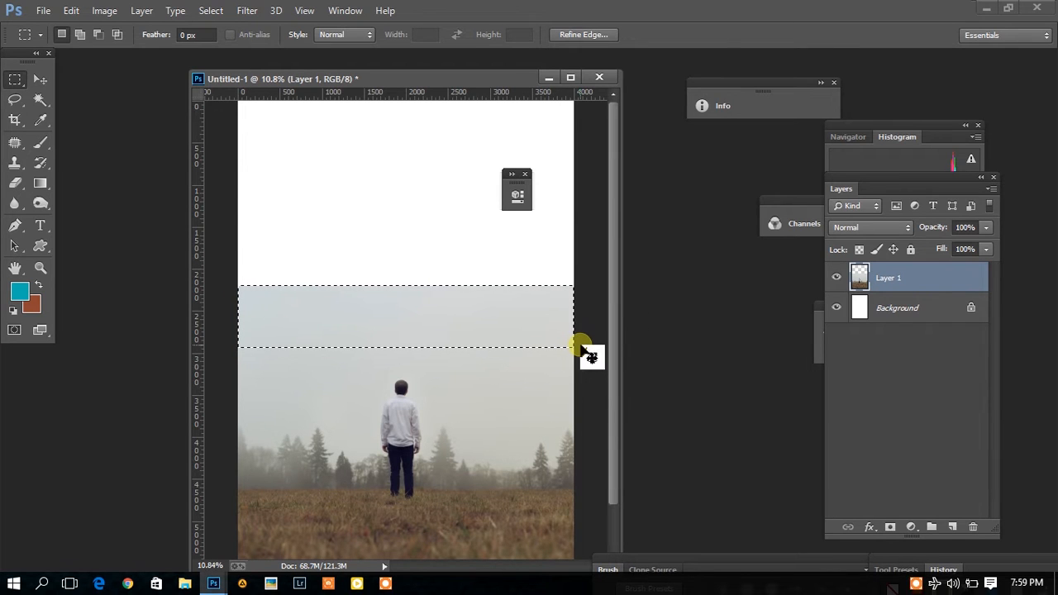
pyautogui.hotkey('ctrl', 't')
pyautogui.moveTo(406, 286); pyautogui.dragTo(399, 101)
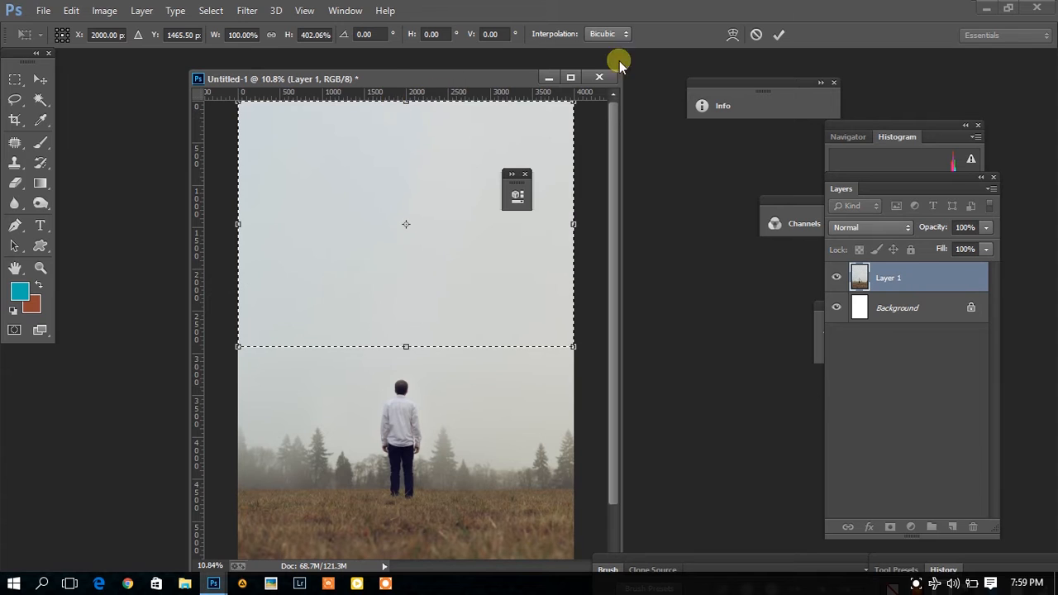
pyautogui.click(777, 37)
pyautogui.click(463, 306)
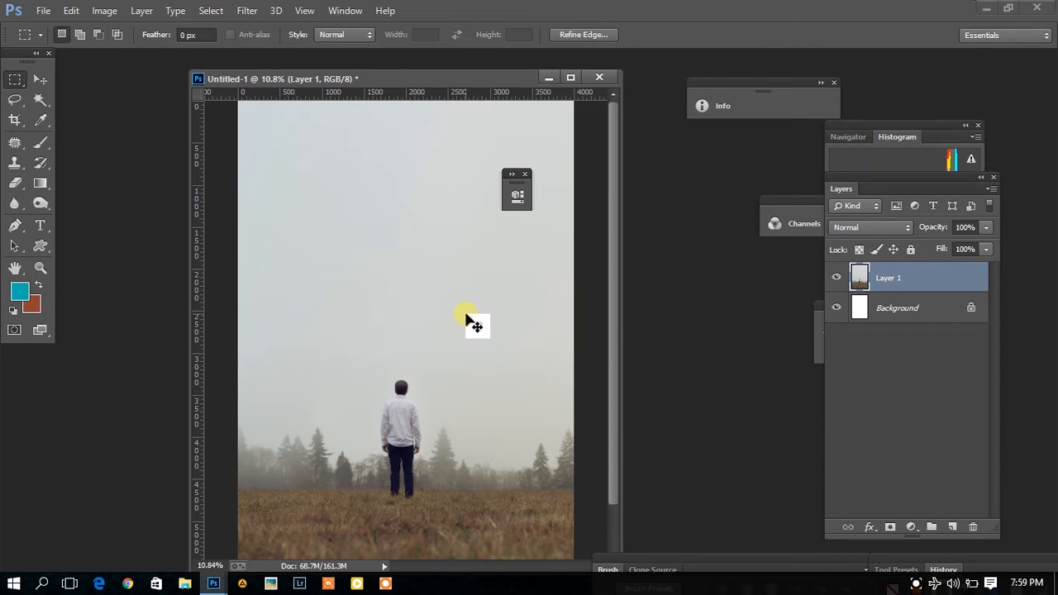
# - Convert the locked white Background into a regular layer
pyautogui.doubleClick(969, 308)
pyautogui.click(657, 177)
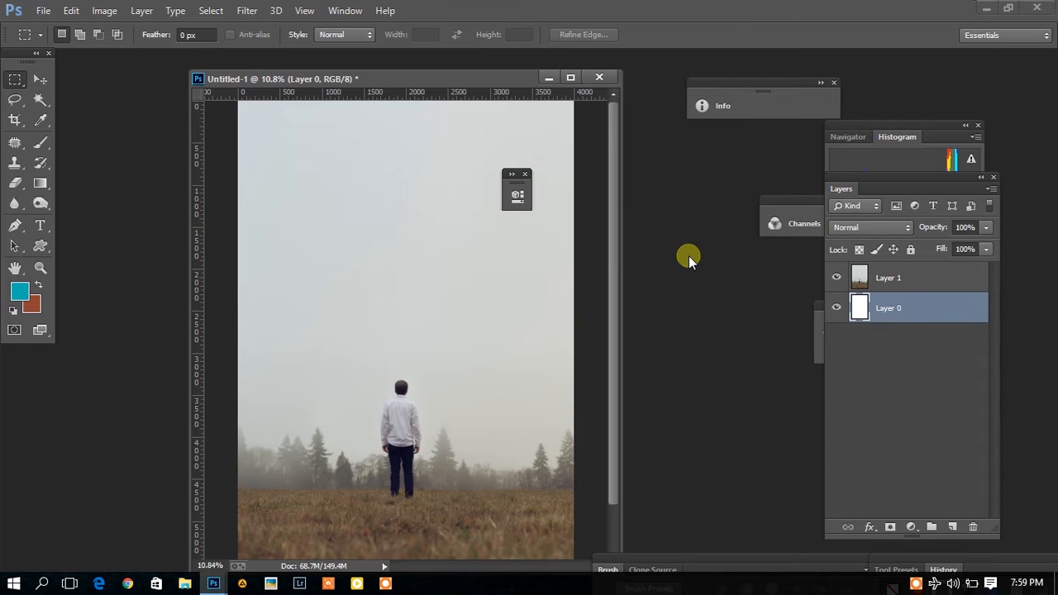
# - Open the hole-2038430_1920 image and copy the torn paper into the field composition as a new layer
pyautogui.hotkey('ctrl', 'o')
pyautogui.click(278, 161)
pyautogui.doubleClick(279, 161)
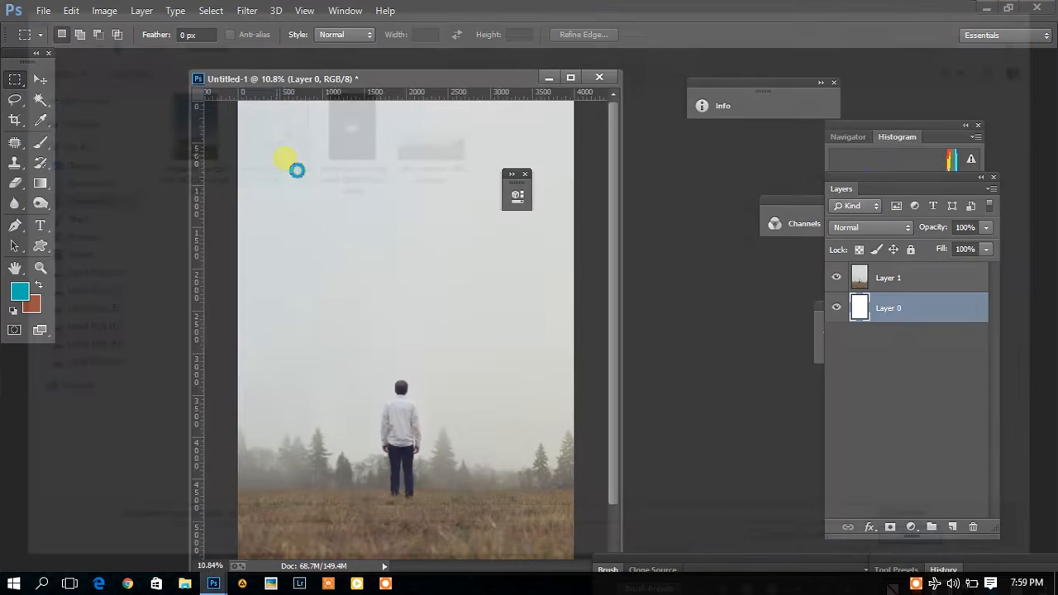
pyautogui.click(38, 79)
pyautogui.moveTo(346, 207); pyautogui.dragTo(538, 267)
pyautogui.moveTo(235, 288); pyautogui.dragTo(496, 258)
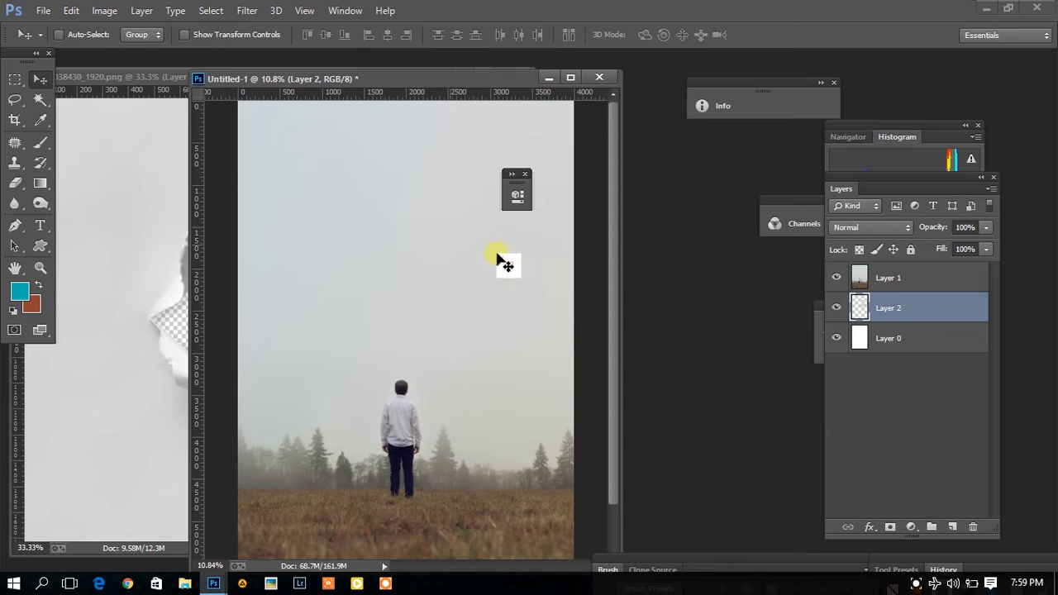
# - Bring the torn-paper layer to the front, scale it to about 132.75% and rotate it -15.86° above the man's head
pyautogui.moveTo(885, 308); pyautogui.dragTo(885, 272)
pyautogui.moveTo(532, 278); pyautogui.dragTo(385, 237)
pyautogui.hotkey('ctrl', 't')
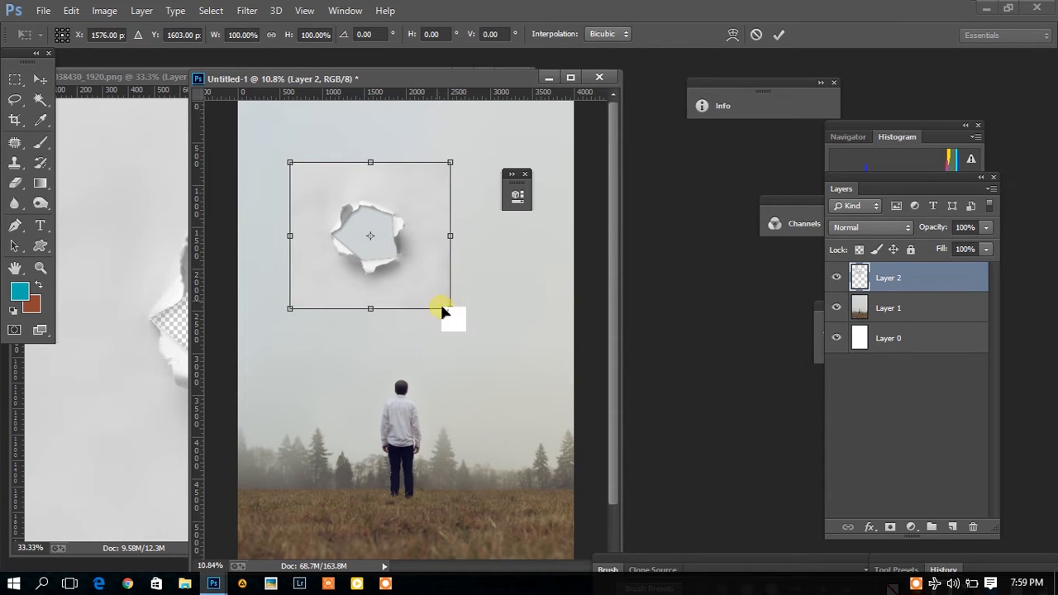
pyautogui.moveTo(478, 328); pyautogui.dragTo(565, 367)
pyautogui.moveTo(474, 309)
pyautogui.mouseDown()
pyautogui.moveTo(477, 293)
pyautogui.moveTo(486, 316)
pyautogui.moveTo(493, 303)
pyautogui.mouseUp()
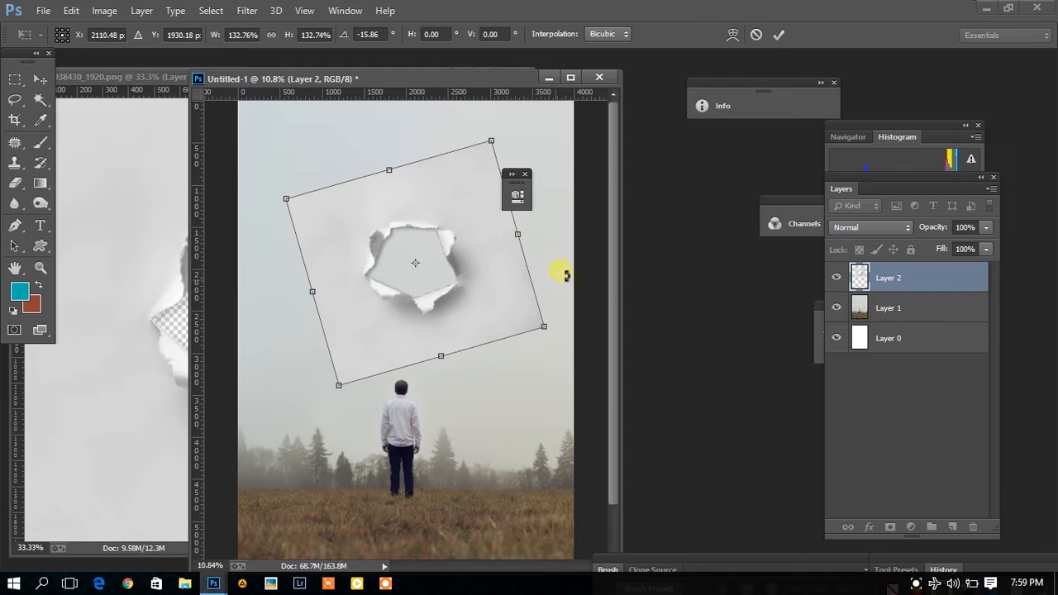
pyautogui.click(776, 36)
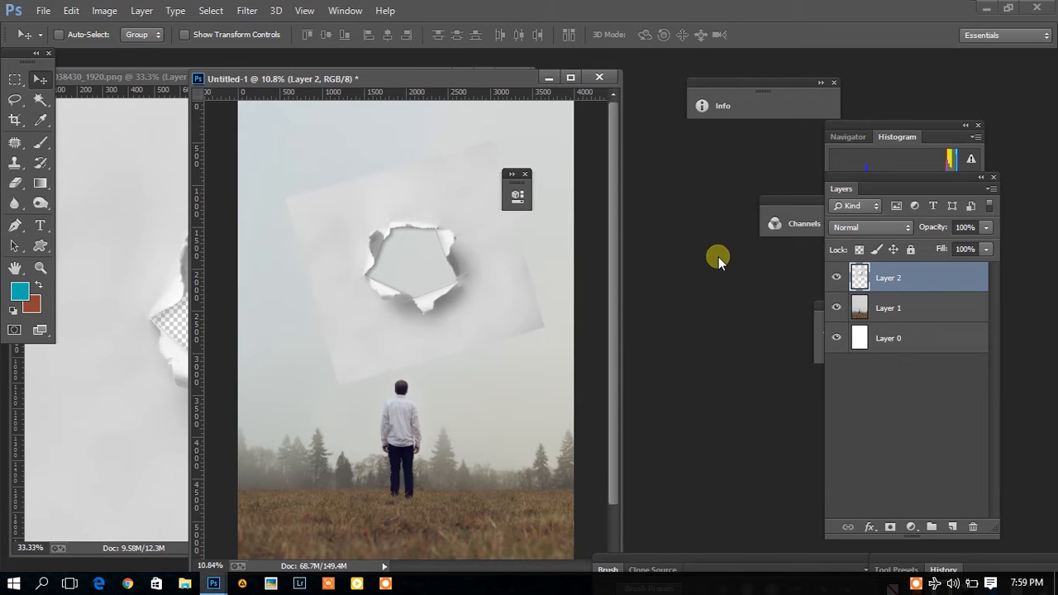
# - Clip a Selective Color adjustment to the torn-paper layer with Whites at Cyan +14, Magenta +7, Yellow -8 and Black +5
pyautogui.click(923, 531)
pyautogui.click(932, 515)
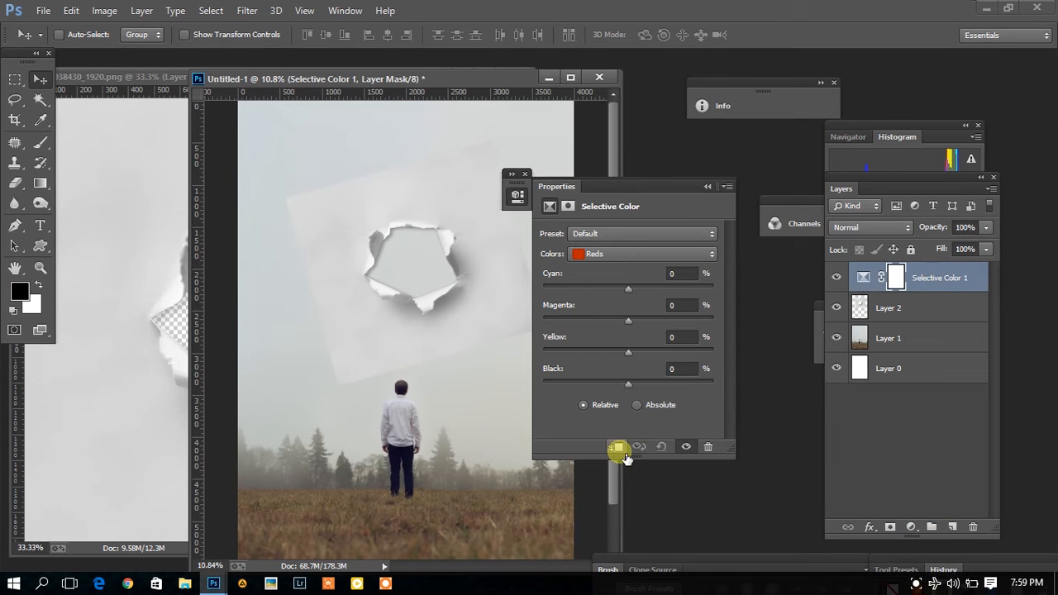
pyautogui.click(617, 447)
pyautogui.click(624, 262)
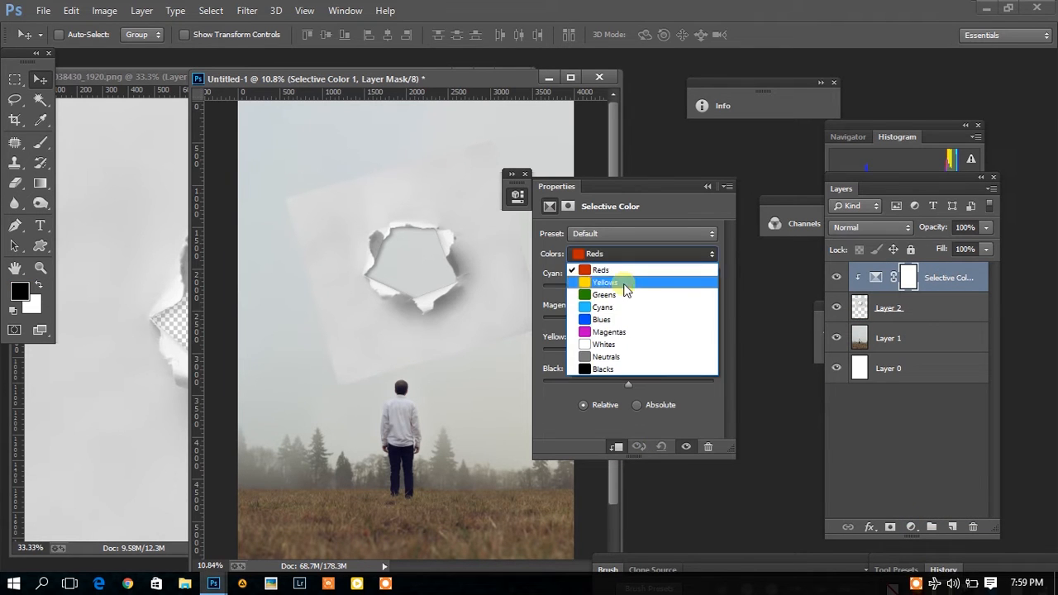
pyautogui.click(627, 340)
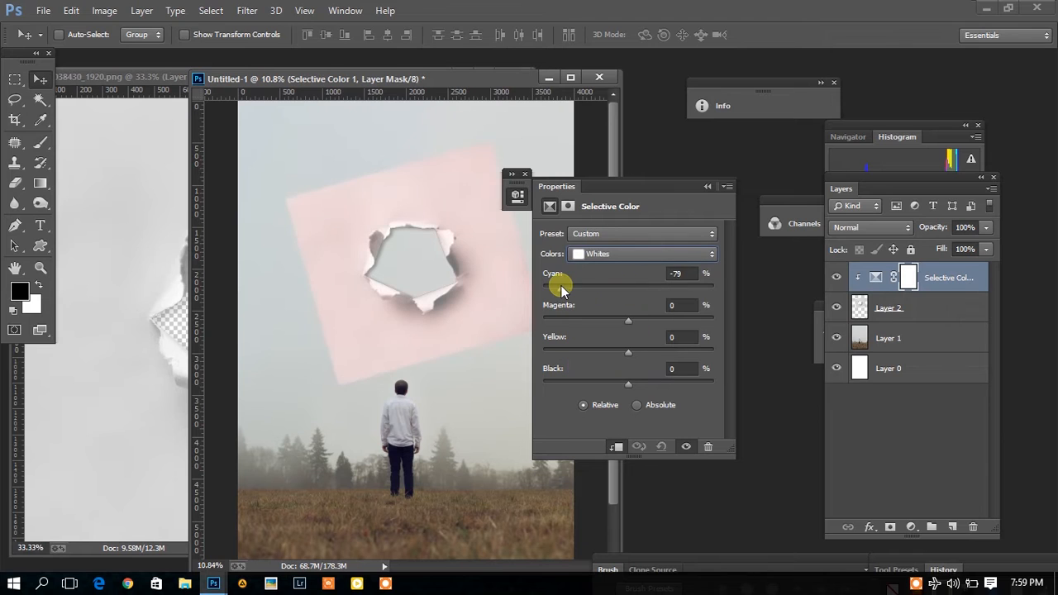
pyautogui.moveTo(629, 325); pyautogui.dragTo(635, 384)
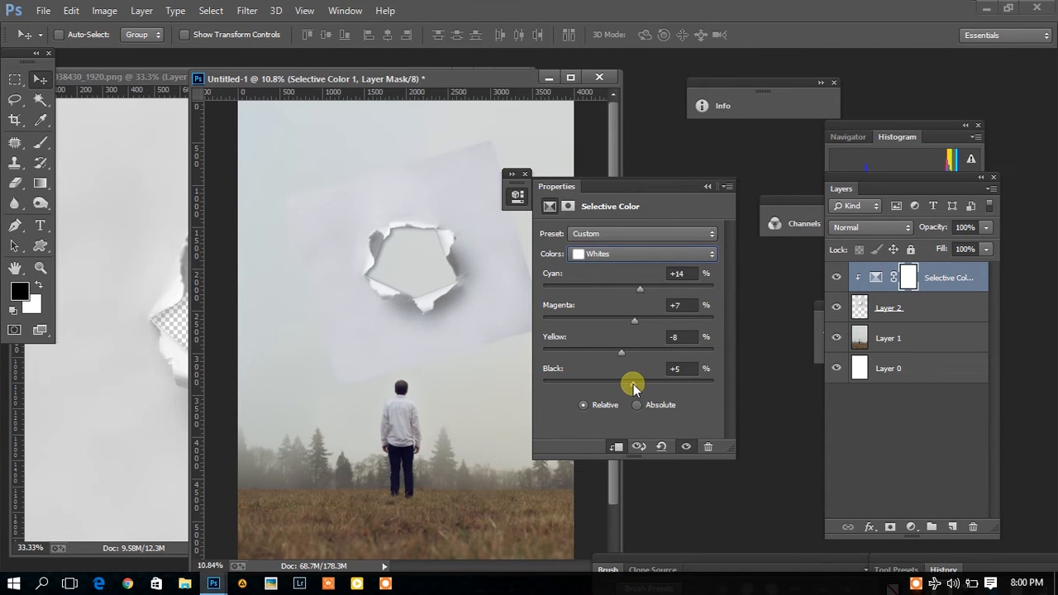
pyautogui.click(707, 186)
# - Add a mask to the torn-paper layer and brush black at 30% opacity to blend its outer edges into the sky
pyautogui.click(894, 311)
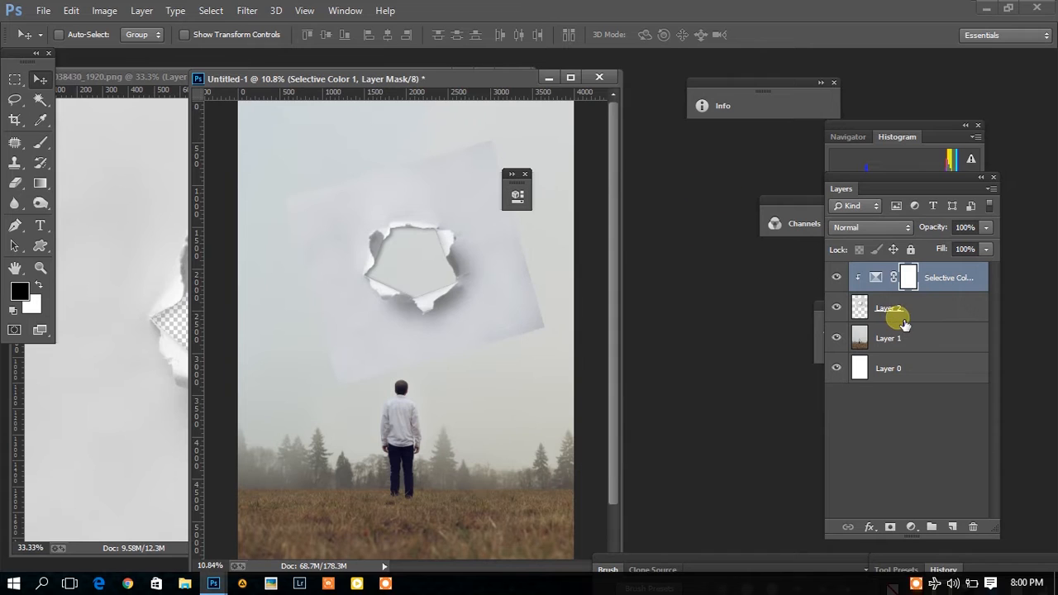
pyautogui.click(890, 527)
pyautogui.press('b')
pyautogui.moveTo(268, 34); pyautogui.dragTo(213, 36)
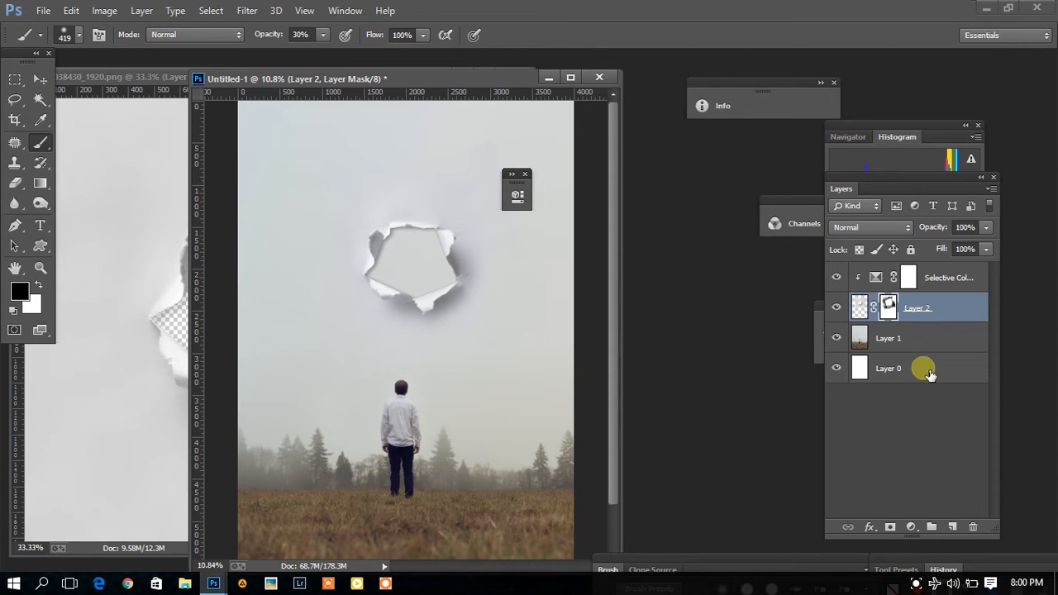
# - Give the field photo layer a single layer mask and brush black at 100% opacity to hide the sky inside the torn hole
pyautogui.click(924, 338)
pyautogui.doubleClick(893, 526)
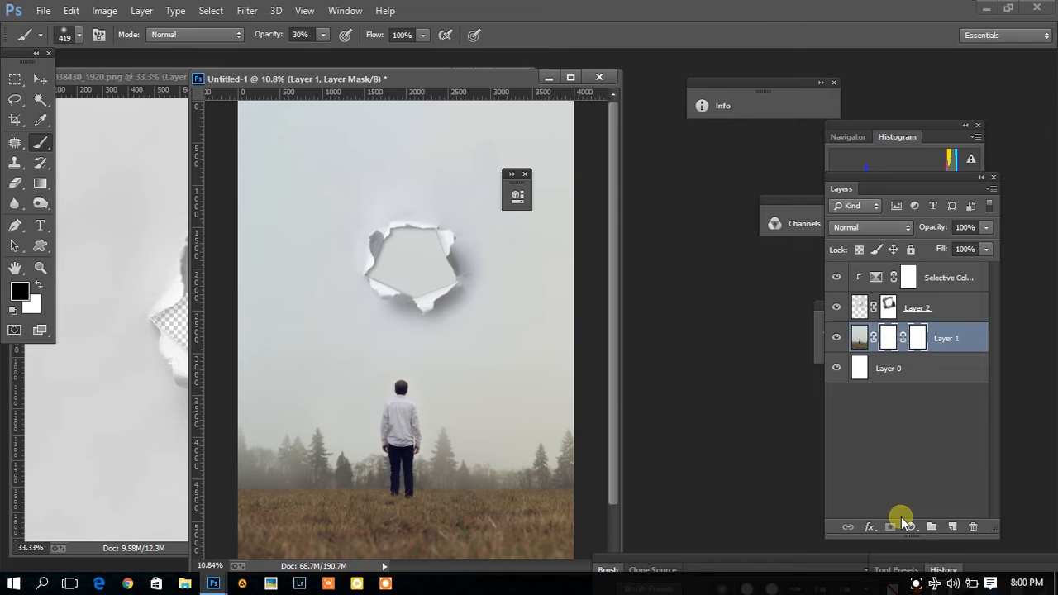
pyautogui.moveTo(932, 381); pyautogui.dragTo(973, 525)
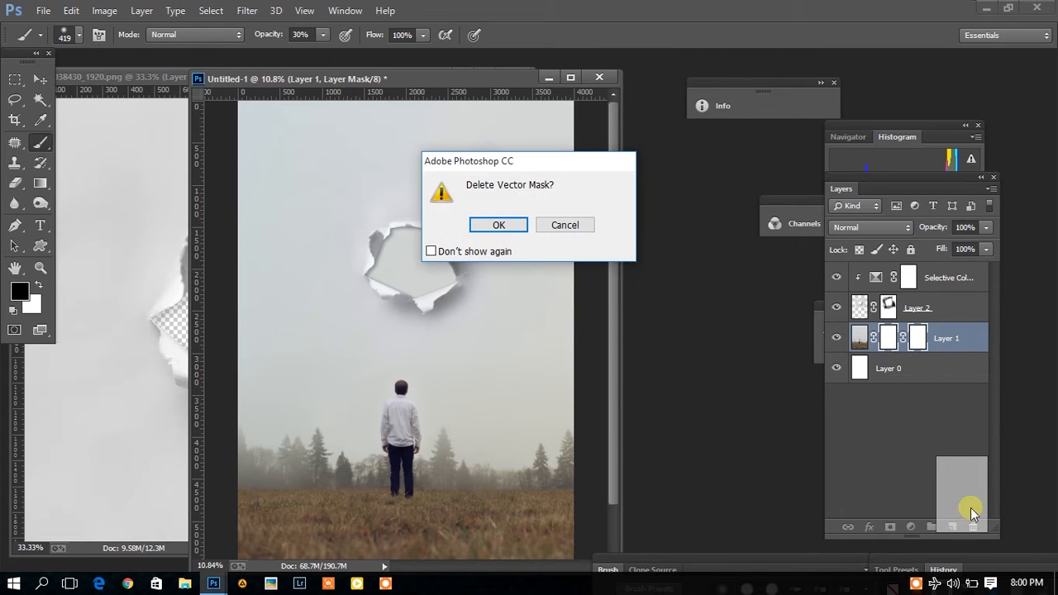
pyautogui.click(522, 228)
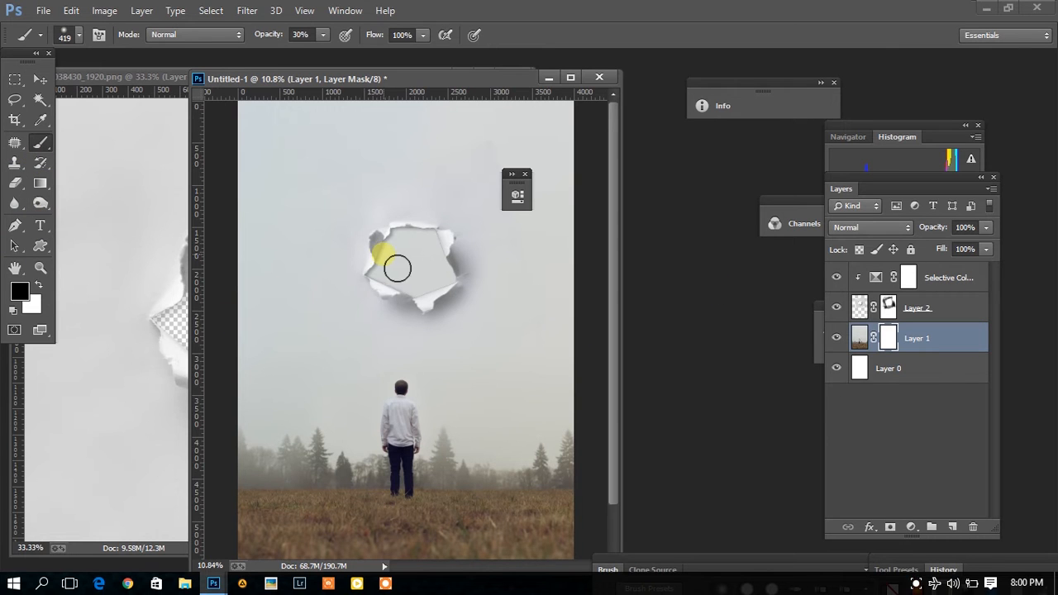
pyautogui.moveTo(281, 46); pyautogui.dragTo(338, 41)
pyautogui.moveTo(432, 276)
pyautogui.mouseDown()
pyautogui.moveTo(395, 275)
pyautogui.moveTo(422, 279)
pyautogui.moveTo(420, 246)
pyautogui.moveTo(408, 253)
pyautogui.moveTo(440, 251)
pyautogui.moveTo(461, 302)
pyautogui.moveTo(452, 280)
pyautogui.moveTo(444, 304)
pyautogui.moveTo(407, 314)
pyautogui.moveTo(449, 297)
pyautogui.moveTo(391, 290)
pyautogui.moveTo(407, 241)
pyautogui.moveTo(445, 290)
pyautogui.moveTo(445, 256)
pyautogui.moveTo(415, 259)
pyautogui.moveTo(397, 305)
pyautogui.mouseUp()
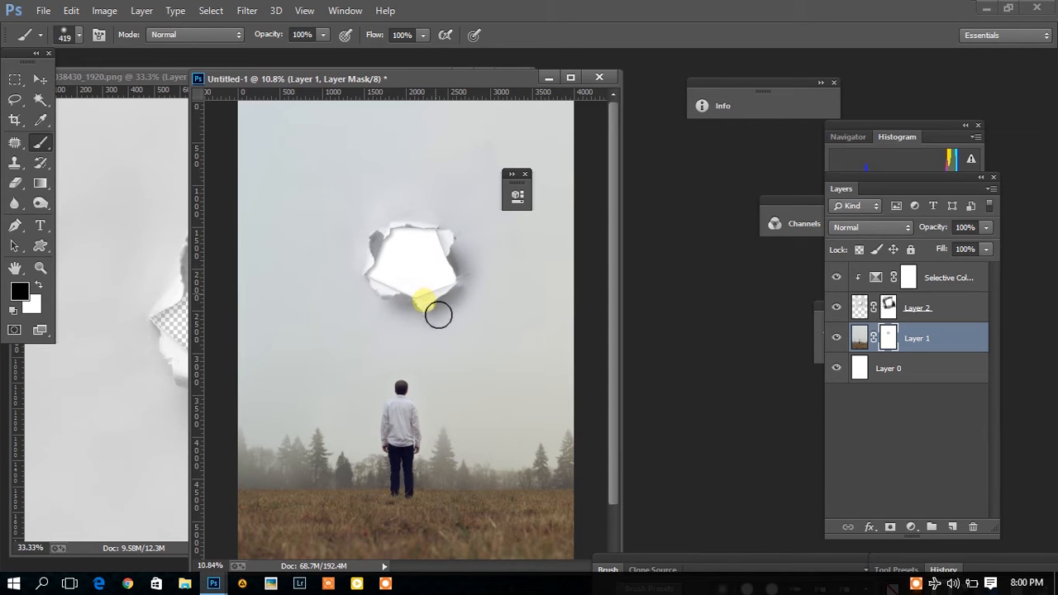
# - Close the torn-paper source image and open the moon photo from Downloads
pyautogui.moveTo(136, 80); pyautogui.dragTo(39, 121)
pyautogui.click(416, 123)
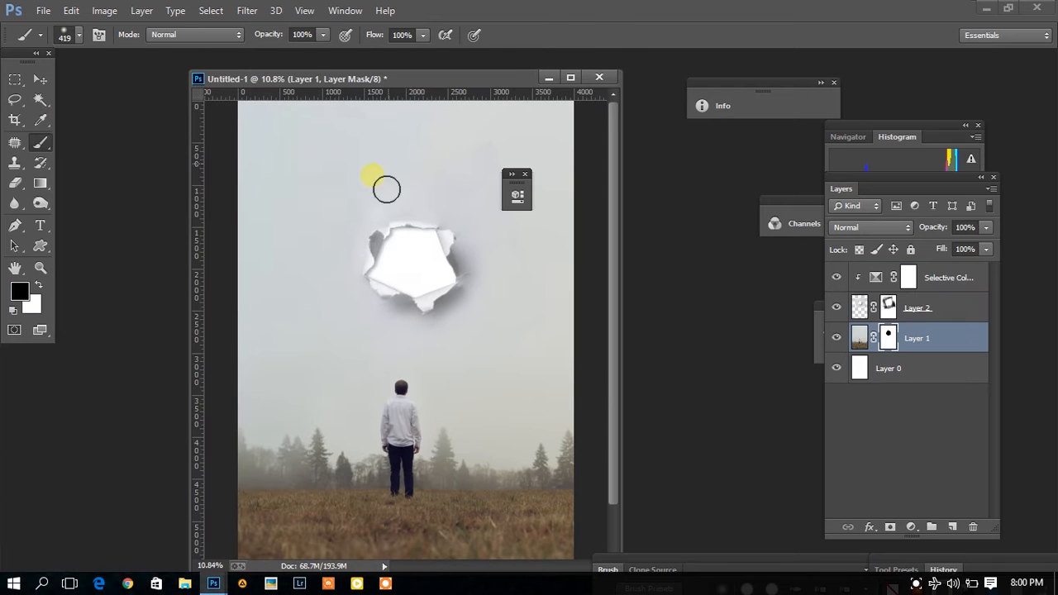
pyautogui.doubleClick(153, 140)
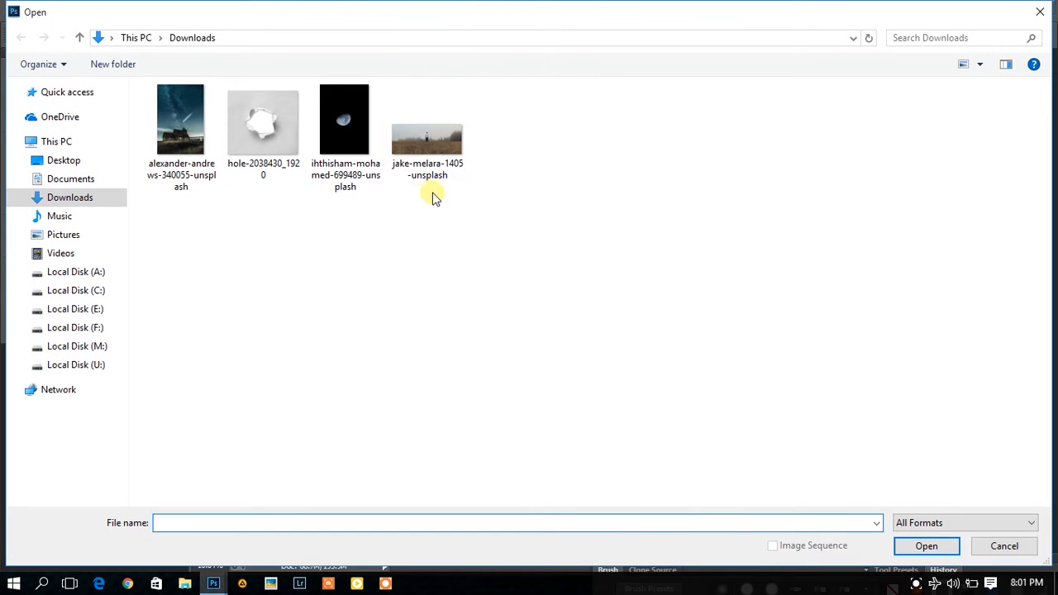
pyautogui.click(334, 126)
pyautogui.doubleClick(334, 126)
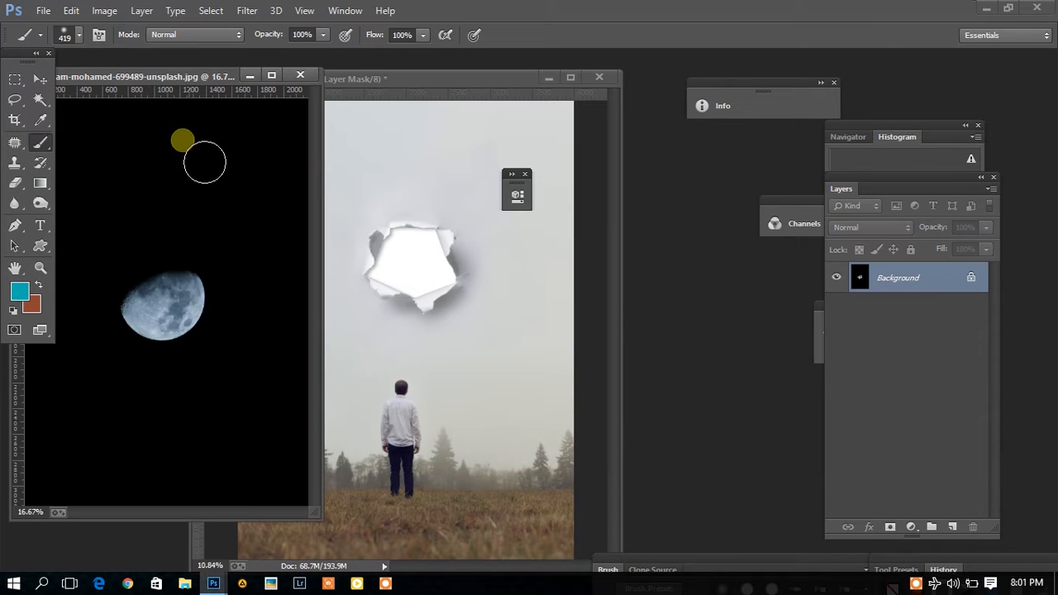
# - Open the starry night photo and add it to the composition as a layer directly beneath the field photo
pyautogui.doubleClick(698, 160)
pyautogui.click(180, 136)
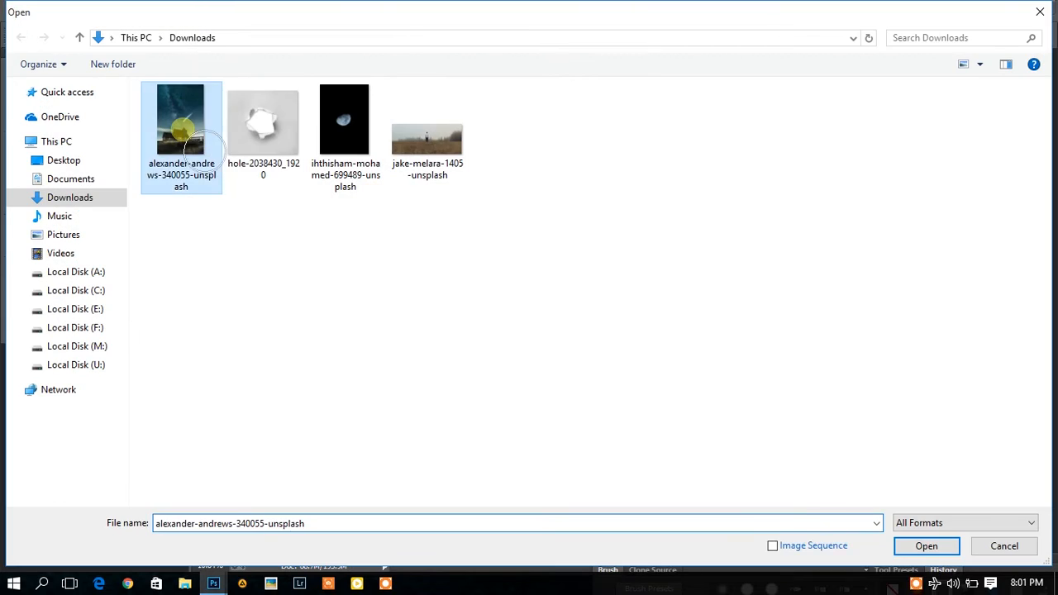
pyautogui.doubleClick(180, 136)
pyautogui.press('v')
pyautogui.moveTo(212, 206); pyautogui.dragTo(444, 283)
pyautogui.moveTo(932, 340); pyautogui.dragTo(932, 374)
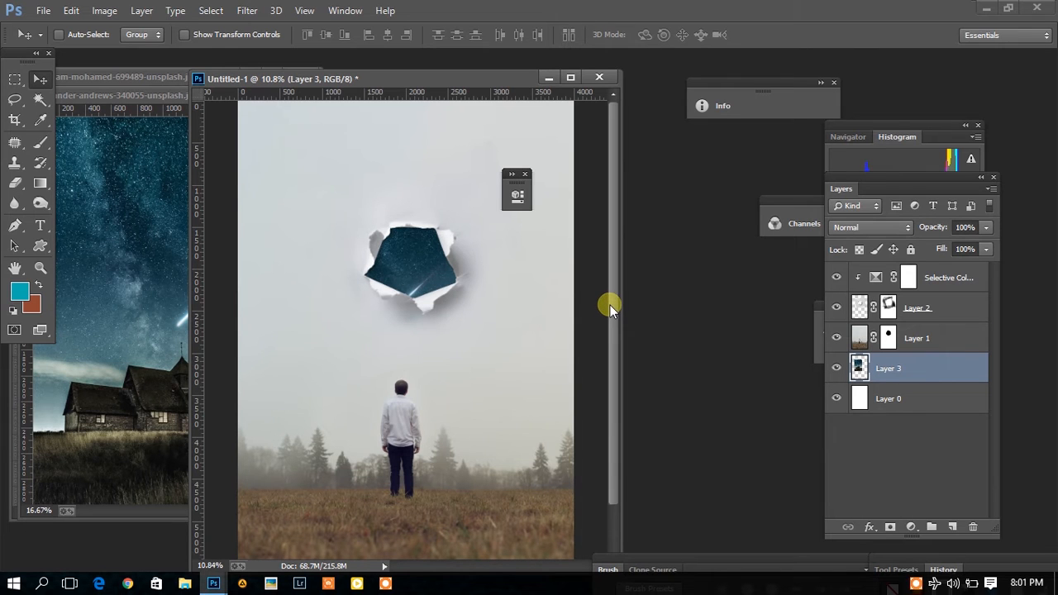
# - Enlarge the starry night layer and reposition it so the stars fill the torn hole
pyautogui.hotkey('ctrl', 't')
pyautogui.moveTo(422, 243); pyautogui.dragTo(486, 263)
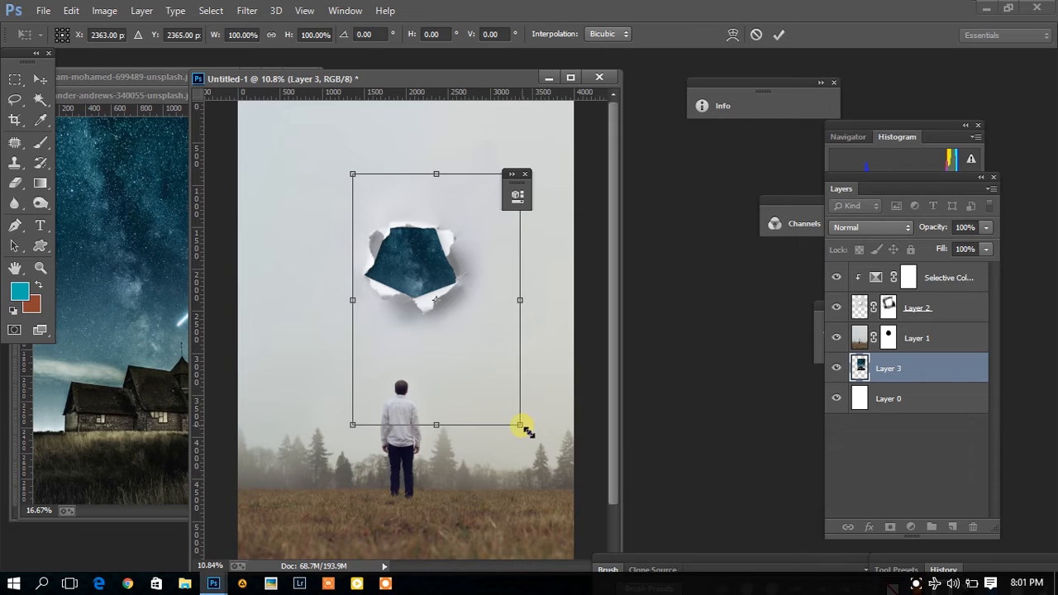
pyautogui.moveTo(523, 428); pyautogui.dragTo(579, 541)
pyautogui.moveTo(511, 382); pyautogui.dragTo(522, 390)
pyautogui.click(779, 34)
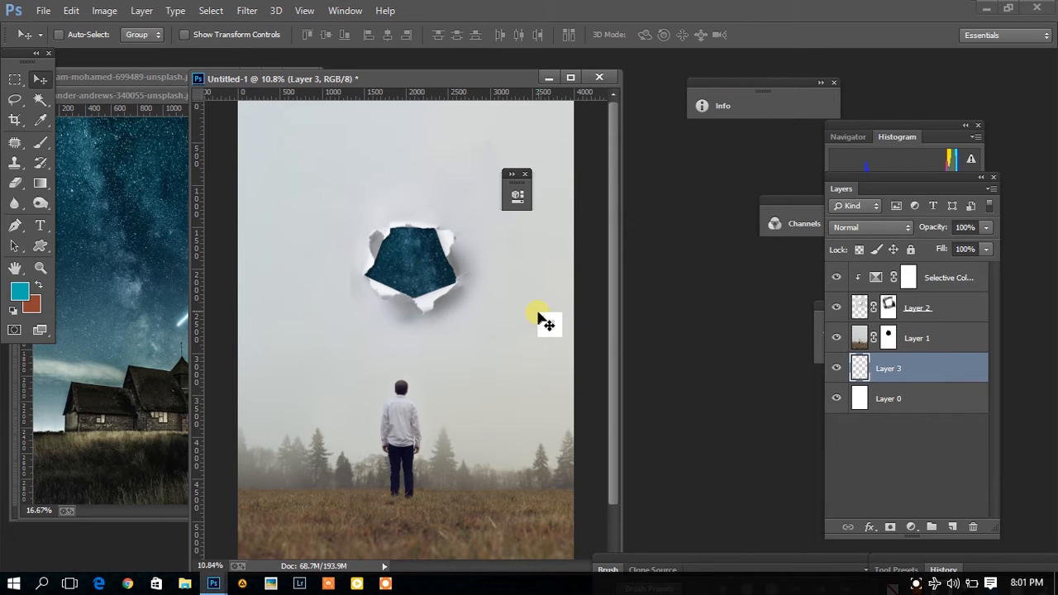
# - Close the starry night source photo and bring the moon photo to the front
pyautogui.moveTo(158, 95); pyautogui.dragTo(217, 149)
pyautogui.click(218, 153)
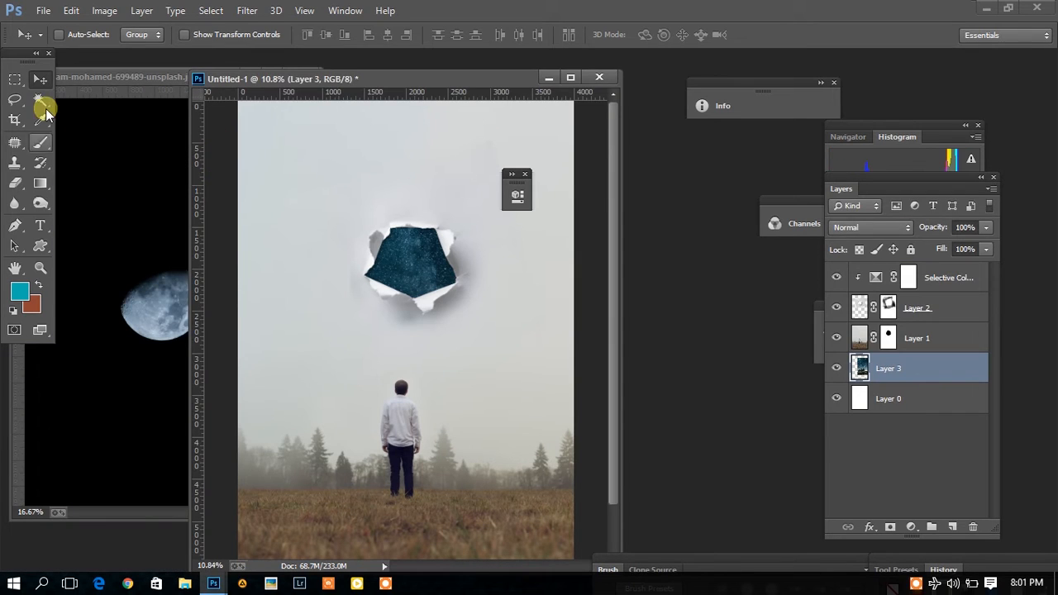
pyautogui.click(104, 78)
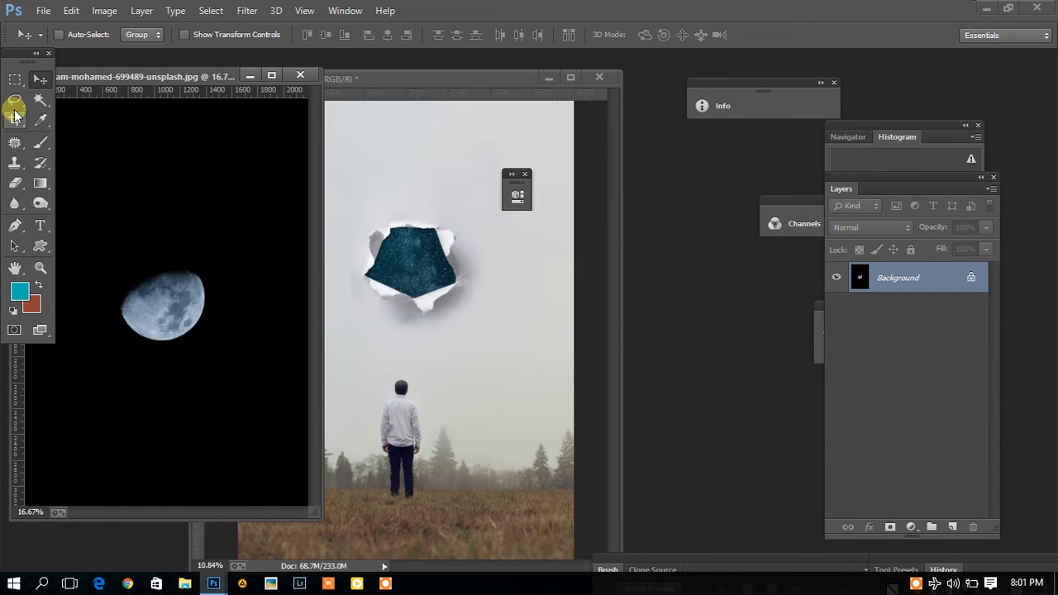
# - Lasso the moon in its photo, trim the selection closer around it, and move it into the composition over the torn hole
pyautogui.click(15, 99)
pyautogui.moveTo(212, 237)
pyautogui.mouseDown()
pyautogui.moveTo(244, 372)
pyautogui.moveTo(143, 385)
pyautogui.moveTo(115, 334)
pyautogui.moveTo(118, 277)
pyautogui.moveTo(163, 242)
pyautogui.moveTo(208, 279)
pyautogui.moveTo(223, 340)
pyautogui.moveTo(186, 374)
pyautogui.moveTo(151, 375)
pyautogui.moveTo(113, 336)
pyautogui.mouseUp()
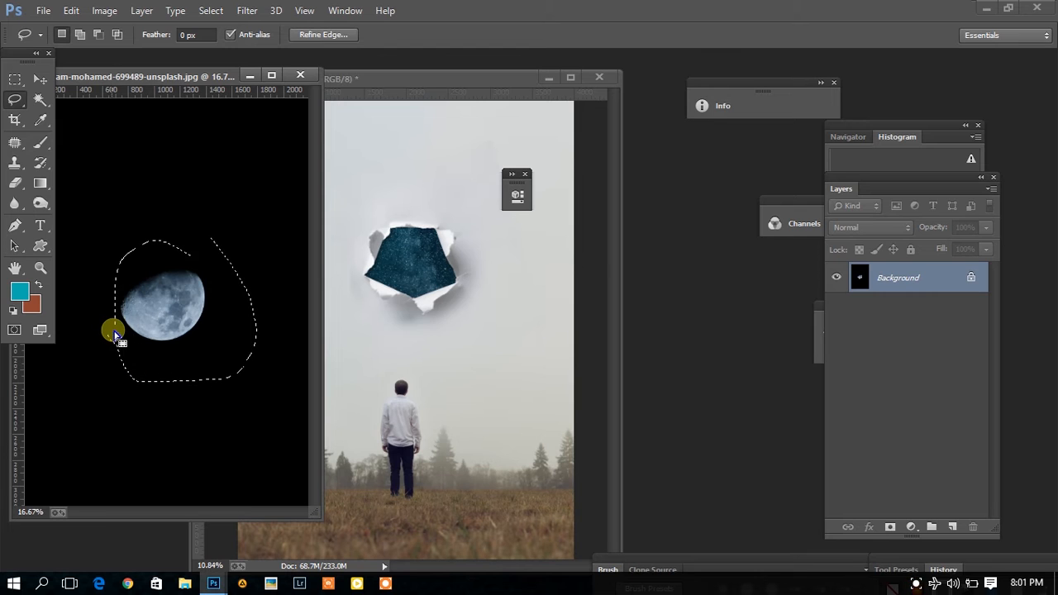
pyautogui.press('shift')
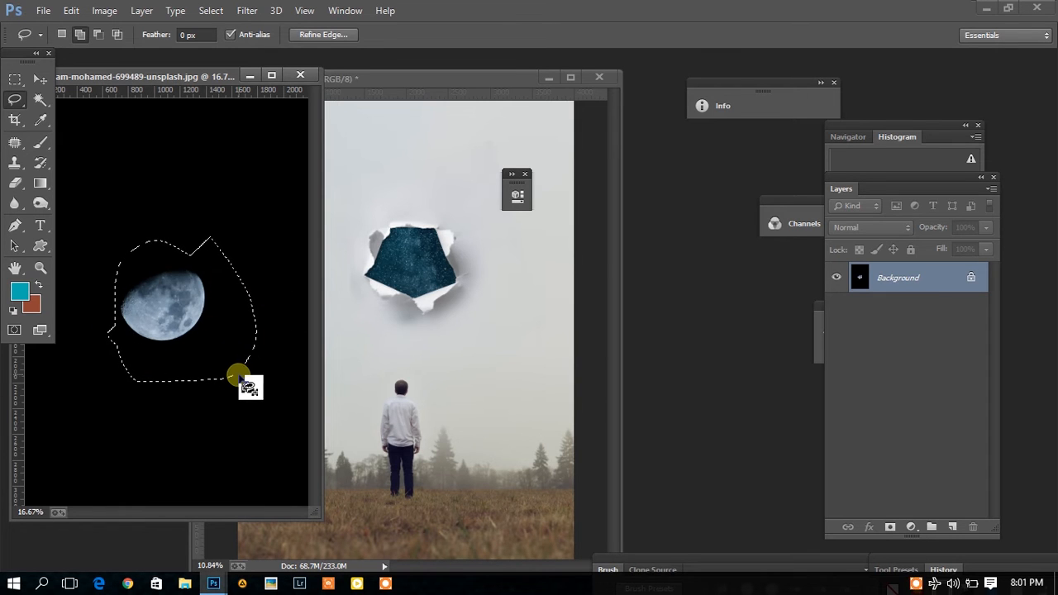
pyautogui.press('alt')
pyautogui.moveTo(235, 398)
pyautogui.mouseDown()
pyautogui.moveTo(203, 241)
pyautogui.moveTo(250, 279)
pyautogui.moveTo(237, 406)
pyautogui.moveTo(205, 410)
pyautogui.moveTo(137, 372)
pyautogui.moveTo(236, 359)
pyautogui.moveTo(171, 421)
pyautogui.moveTo(198, 415)
pyautogui.mouseUp()
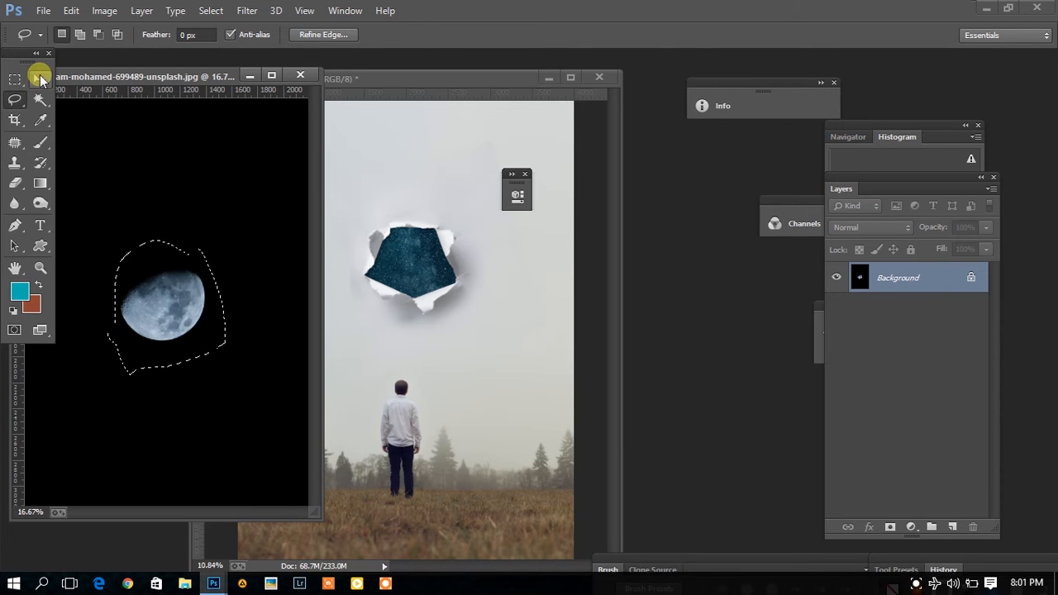
pyautogui.click(40, 78)
pyautogui.moveTo(160, 290); pyautogui.dragTo(446, 285)
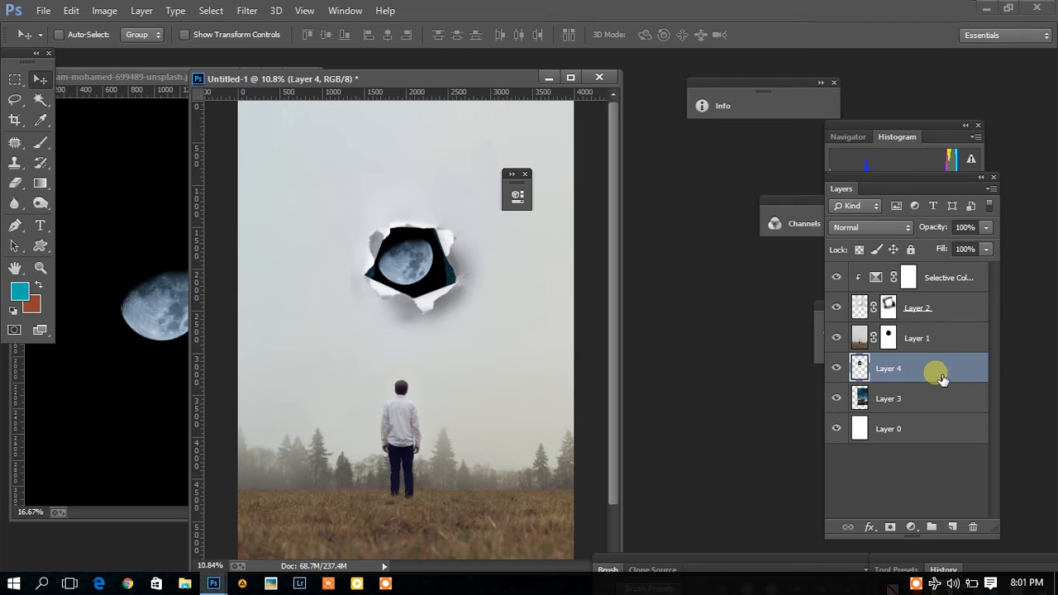
# - Bring the moon layer to the top of the layer stack and set its blending mode to Screen
pyautogui.moveTo(933, 374); pyautogui.dragTo(926, 270)
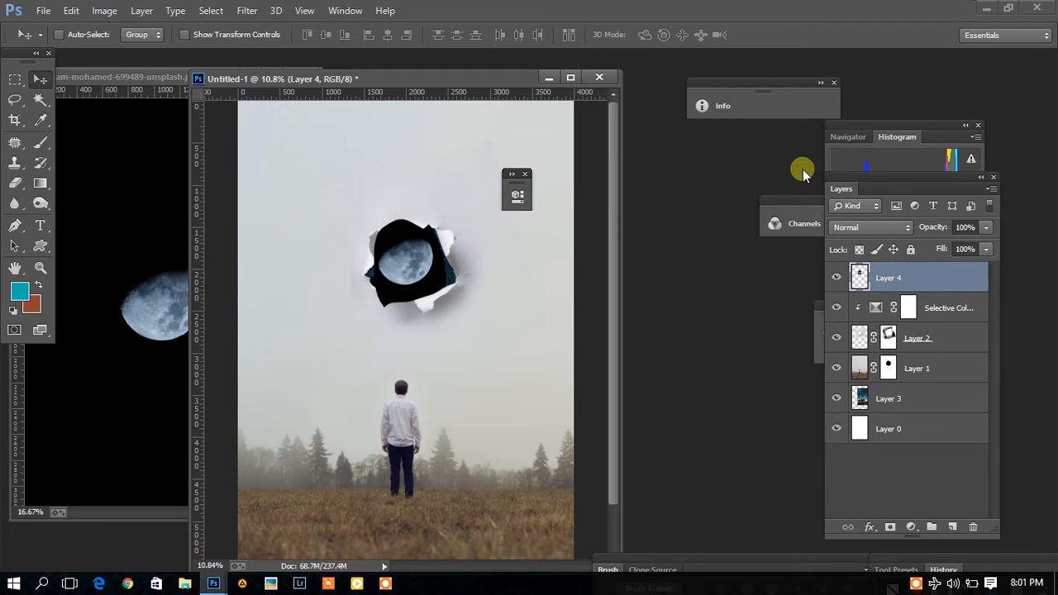
pyautogui.click(882, 234)
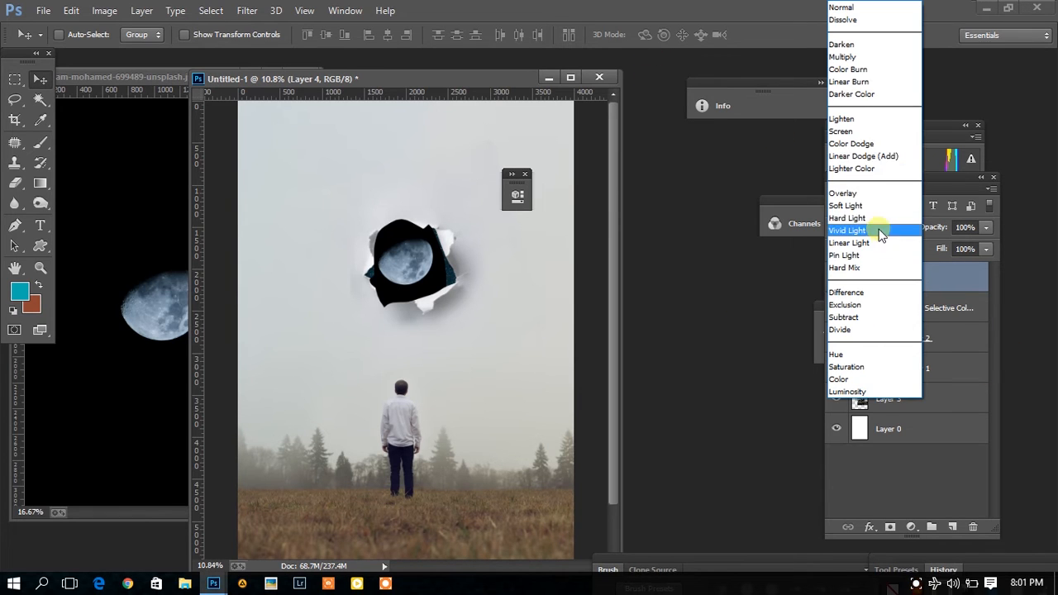
pyautogui.click(856, 133)
# - Scale the moon to about 77% and rotate it about 63 degrees, keeping it inside the torn hole
pyautogui.hotkey('ctrl', 't')
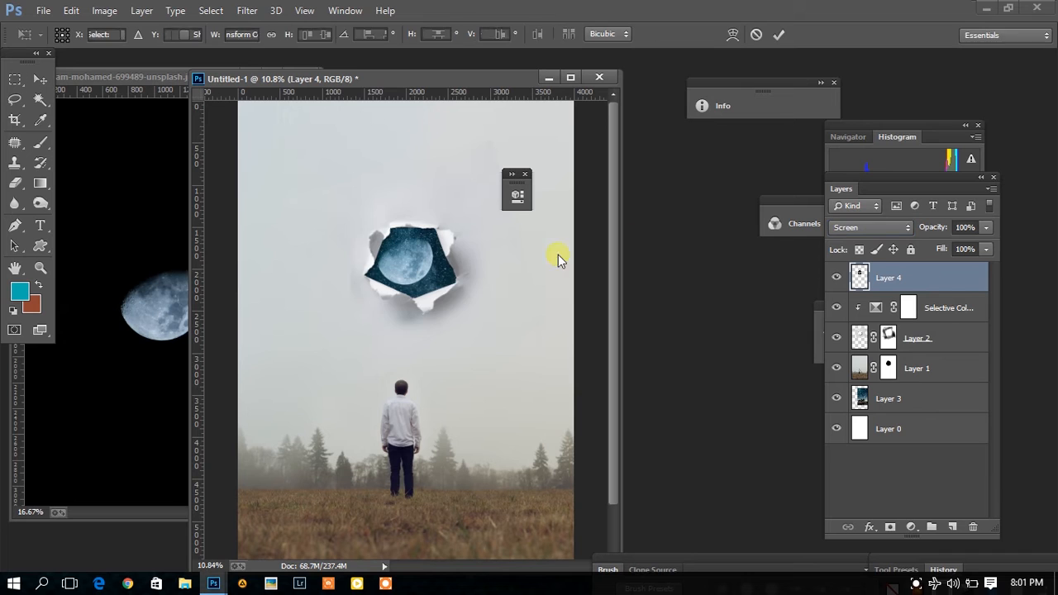
pyautogui.moveTo(443, 301); pyautogui.dragTo(438, 271)
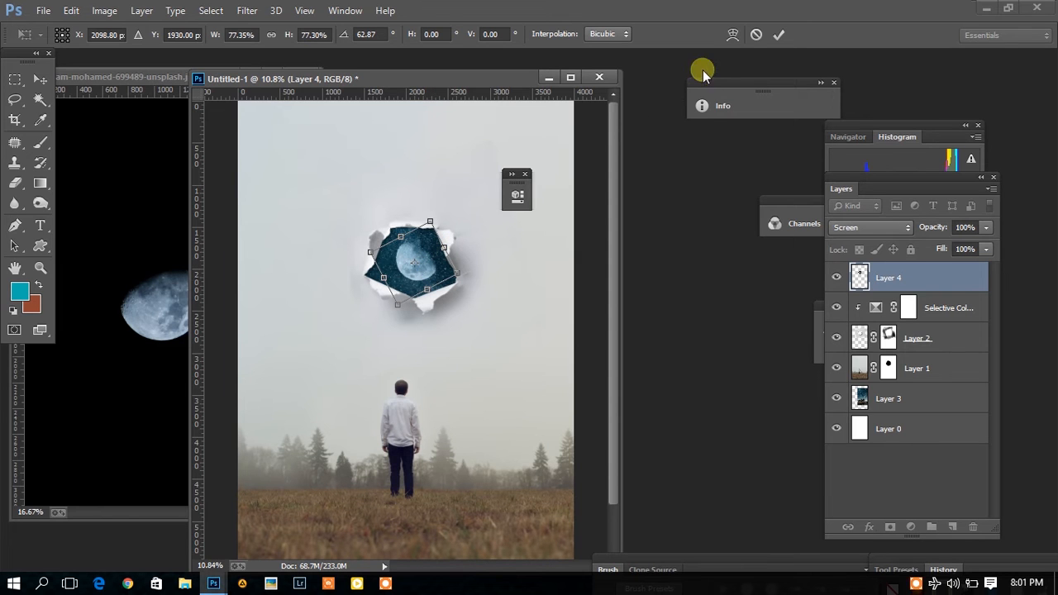
pyautogui.click(778, 34)
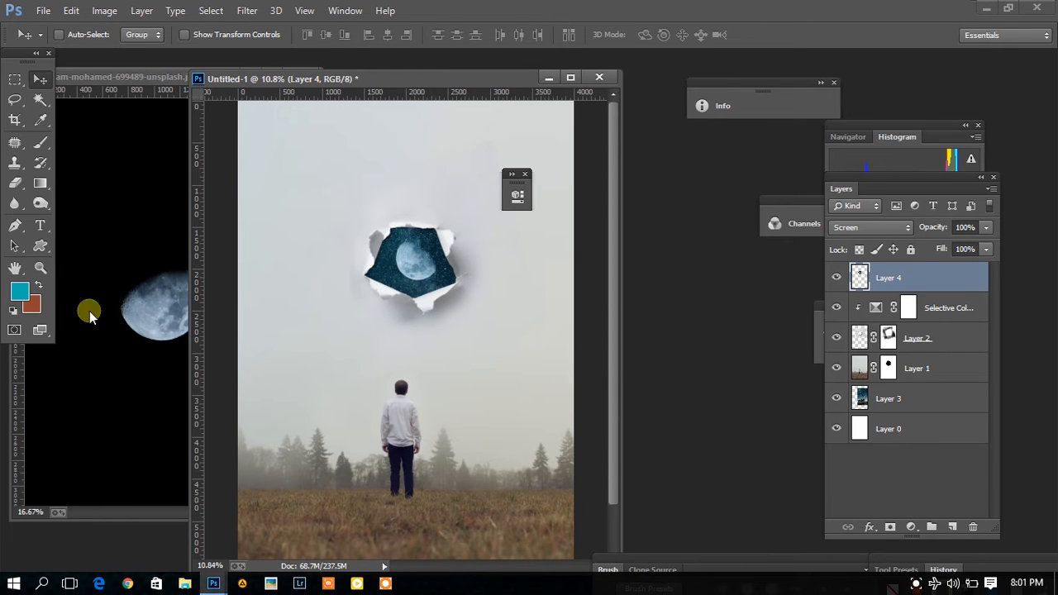
pyautogui.click(39, 267)
pyautogui.moveTo(392, 288); pyautogui.dragTo(465, 279)
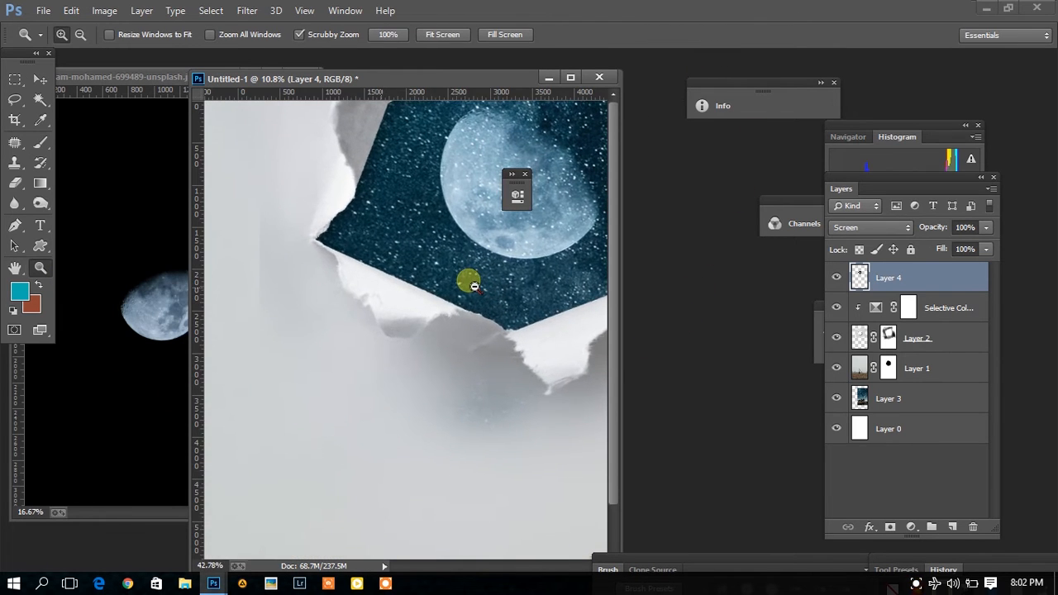
pyautogui.click(890, 334)
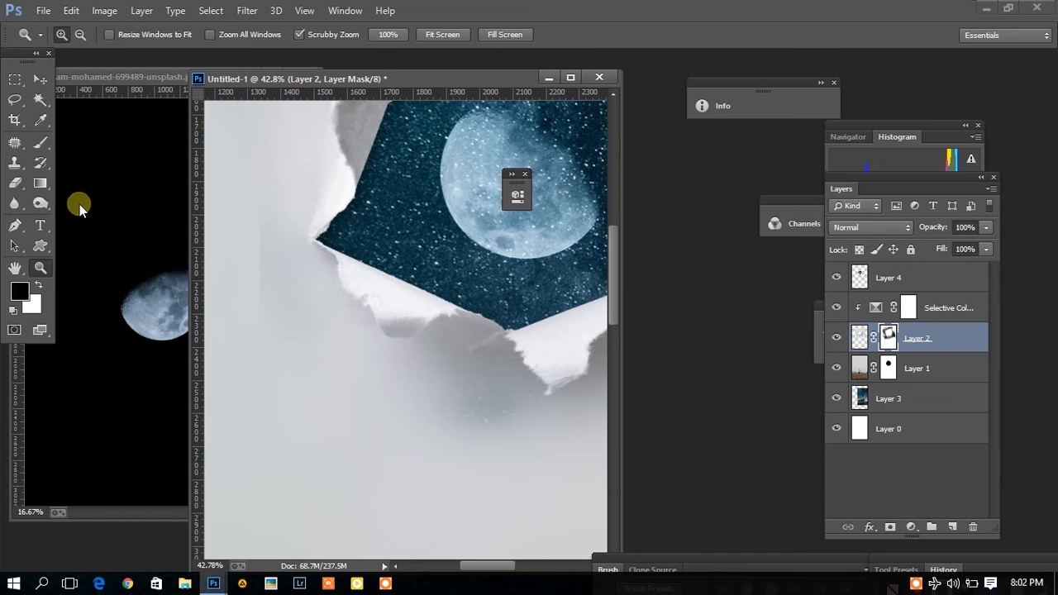
pyautogui.scroll(1, 58, 189)
pyautogui.click(41, 144)
pyautogui.moveTo(293, 327)
pyautogui.mouseDown()
pyautogui.moveTo(307, 311)
pyautogui.moveTo(315, 342)
pyautogui.mouseUp()
pyautogui.hotkey('ctrl', 'alt', 'z')
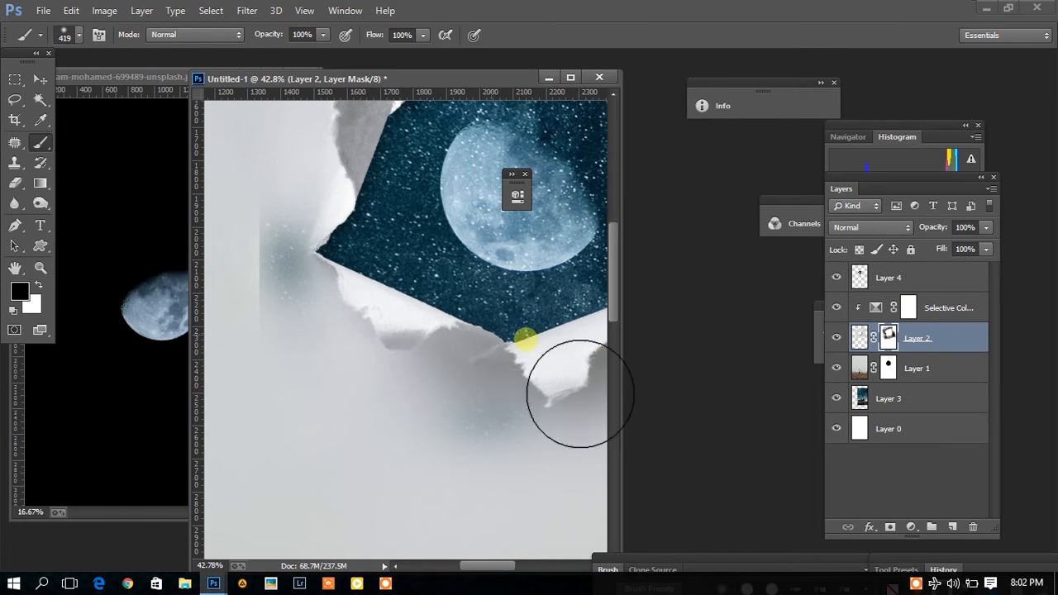
pyautogui.hotkey('ctrl', 'alt', 'z')
pyautogui.hotkey('ctrl', 'alt', 'z')
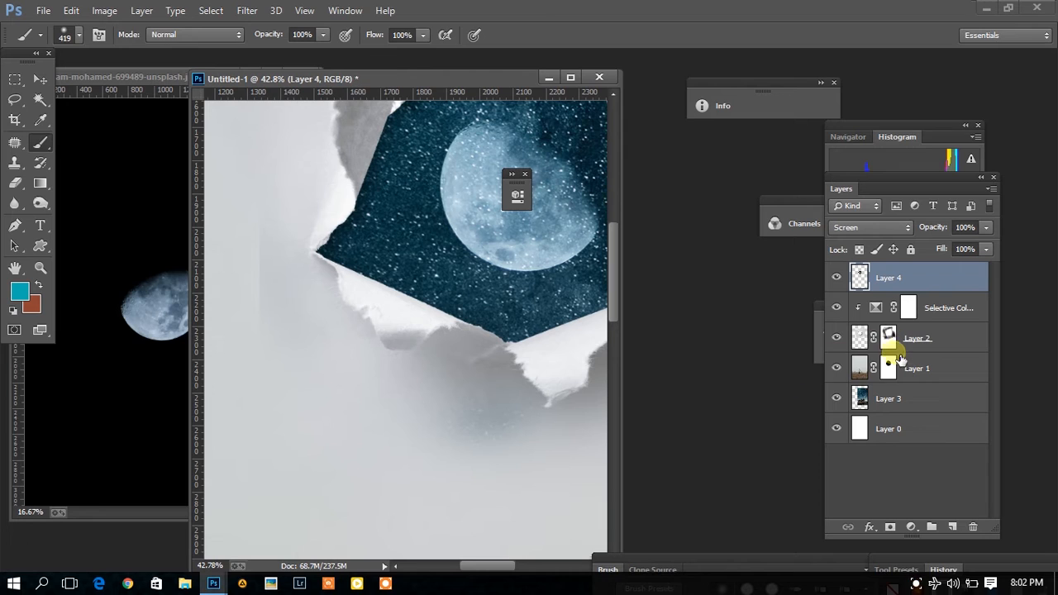
# - Activate the field photo layer's mask with white as the foreground colour and examine the edges around the torn hole
pyautogui.click(889, 368)
pyautogui.press('d')
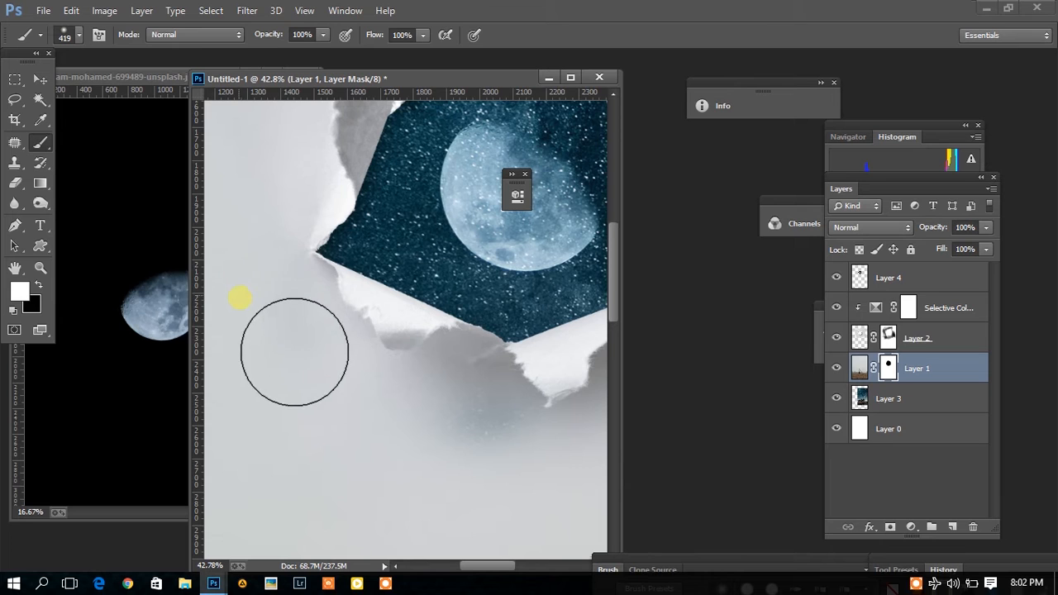
pyautogui.scroll(5, 302, 335)
pyautogui.scroll(5, 321, 366)
pyautogui.scroll(-5, 405, 478)
pyautogui.scroll(-5, 400, 460)
pyautogui.moveTo(472, 566); pyautogui.dragTo(538, 567)
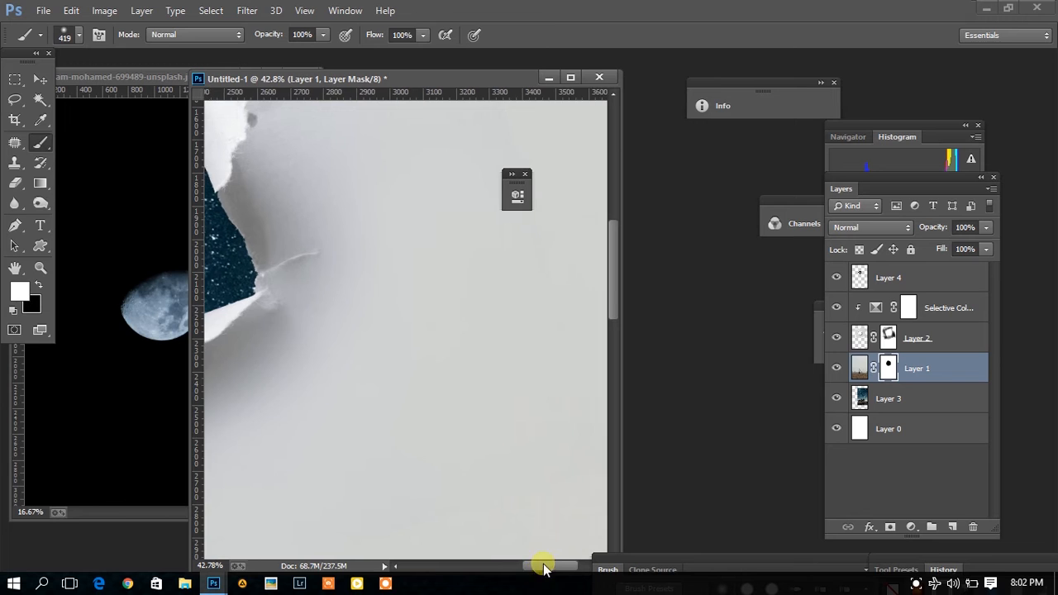
pyautogui.scroll(5, 543, 484)
pyautogui.click(41, 268)
pyautogui.moveTo(355, 304); pyautogui.dragTo(320, 302)
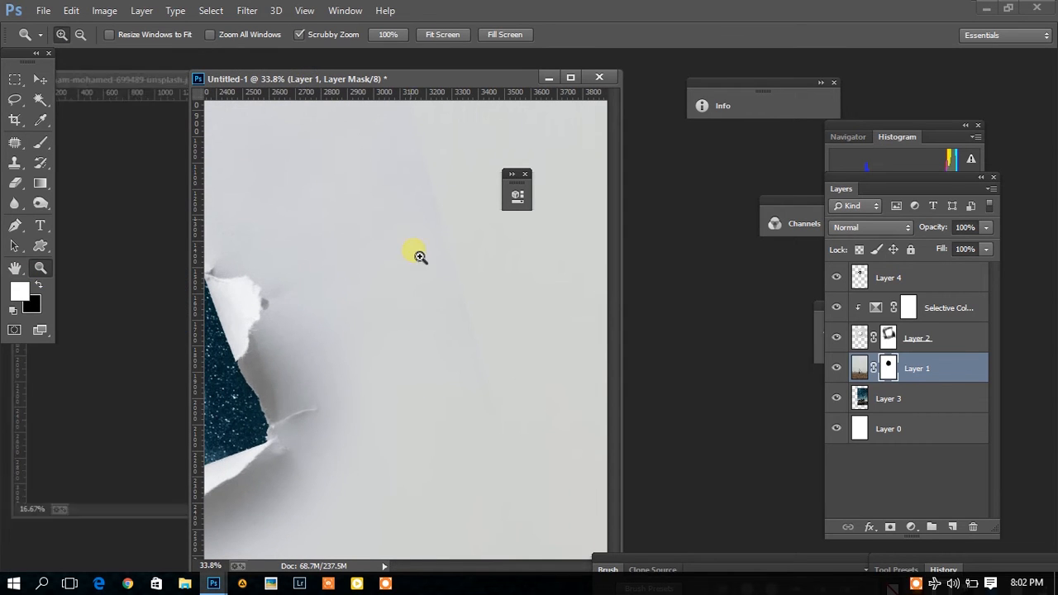
pyautogui.moveTo(439, 371); pyautogui.dragTo(382, 389)
pyautogui.moveTo(496, 411); pyautogui.dragTo(483, 419)
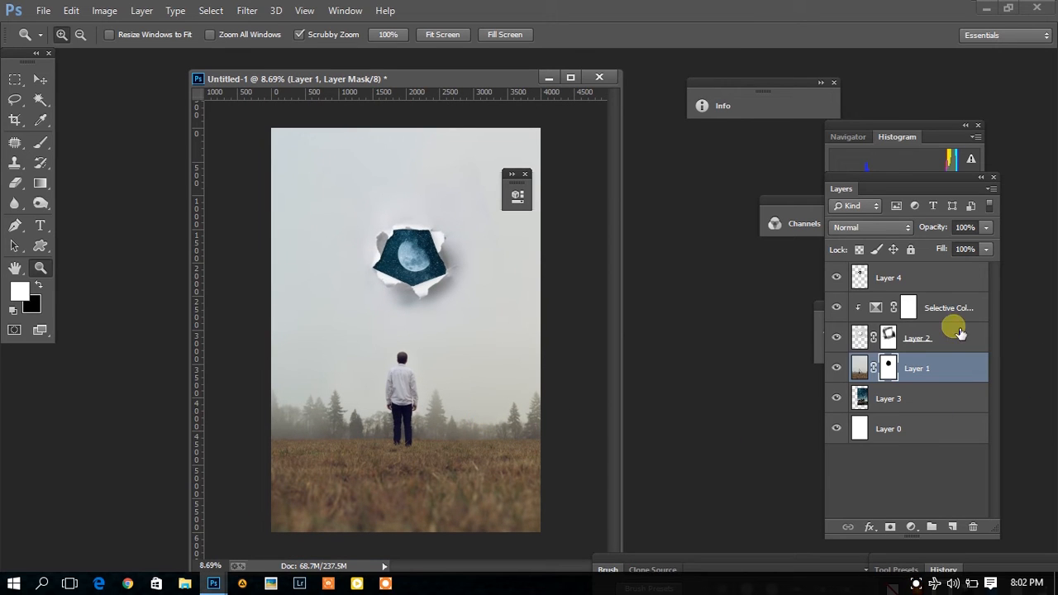
# - Move the moon layer directly beneath the field photo layer, above the starry night layer
pyautogui.click(940, 339)
pyautogui.click(932, 279)
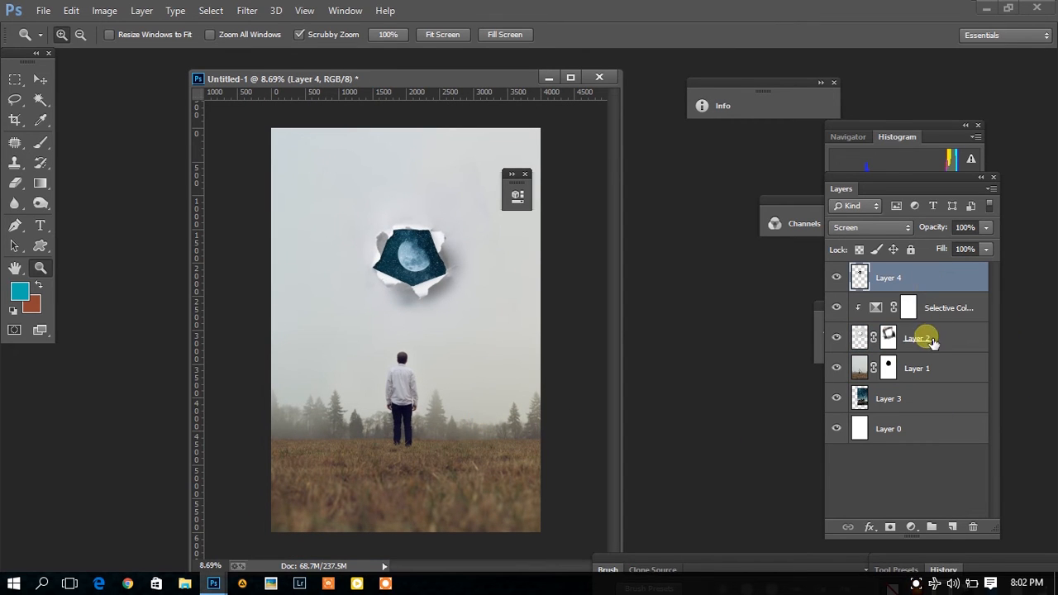
pyautogui.click(910, 527)
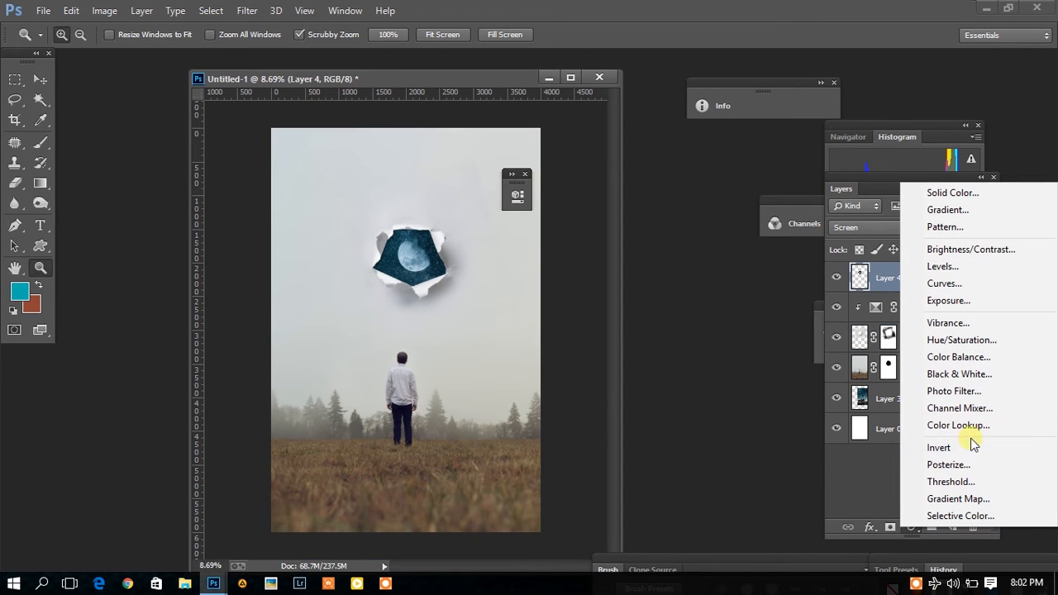
pyautogui.click(881, 477)
pyautogui.moveTo(897, 273); pyautogui.dragTo(909, 383)
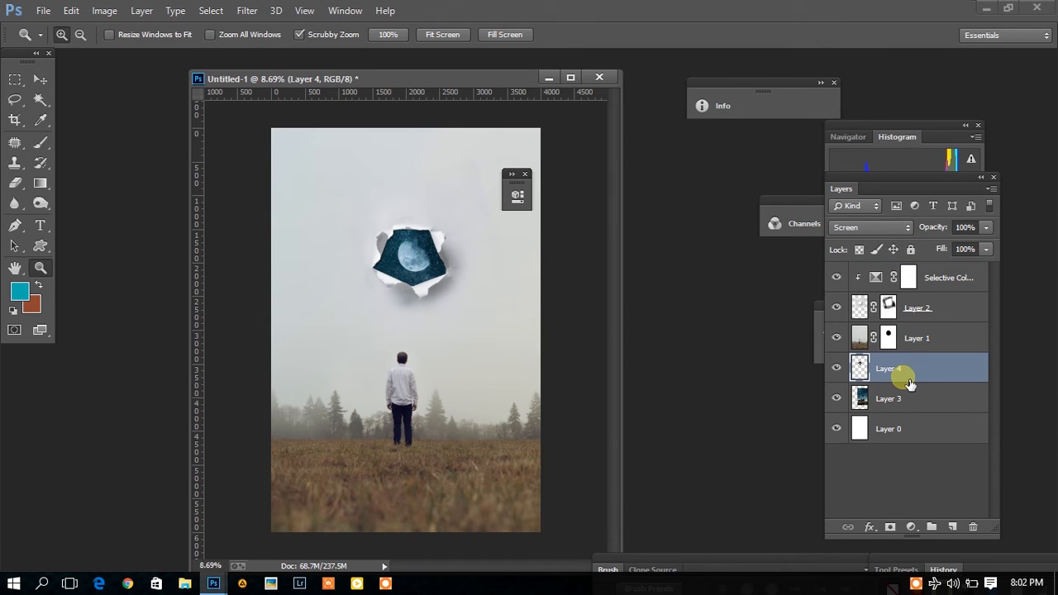
# - Add a Curves adjustment above the moon layer, lowering the midtones from input 119 to output 87 and setting the black point at input 13
pyautogui.click(911, 527)
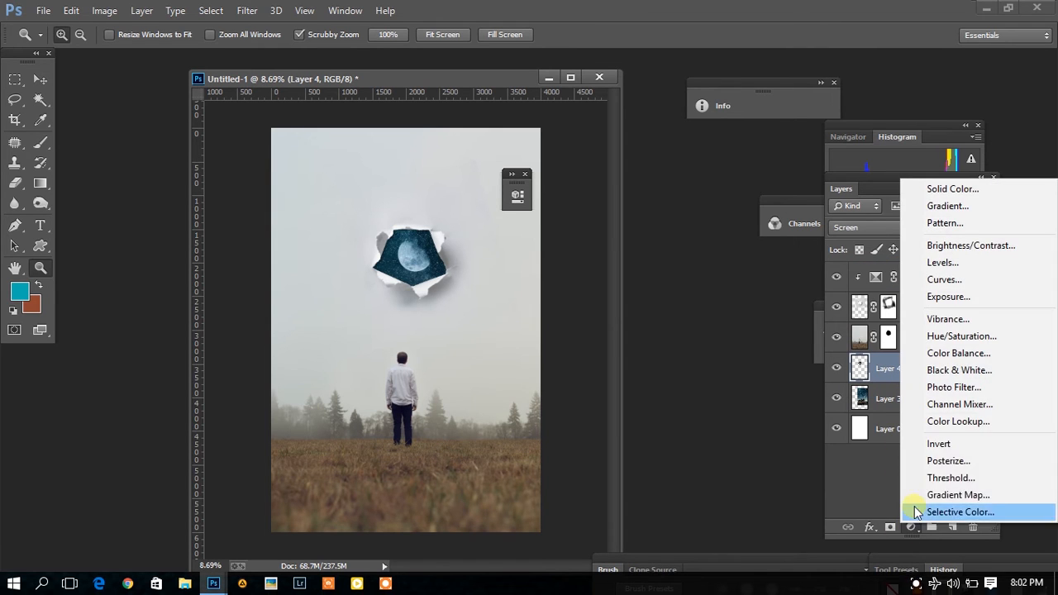
pyautogui.click(943, 280)
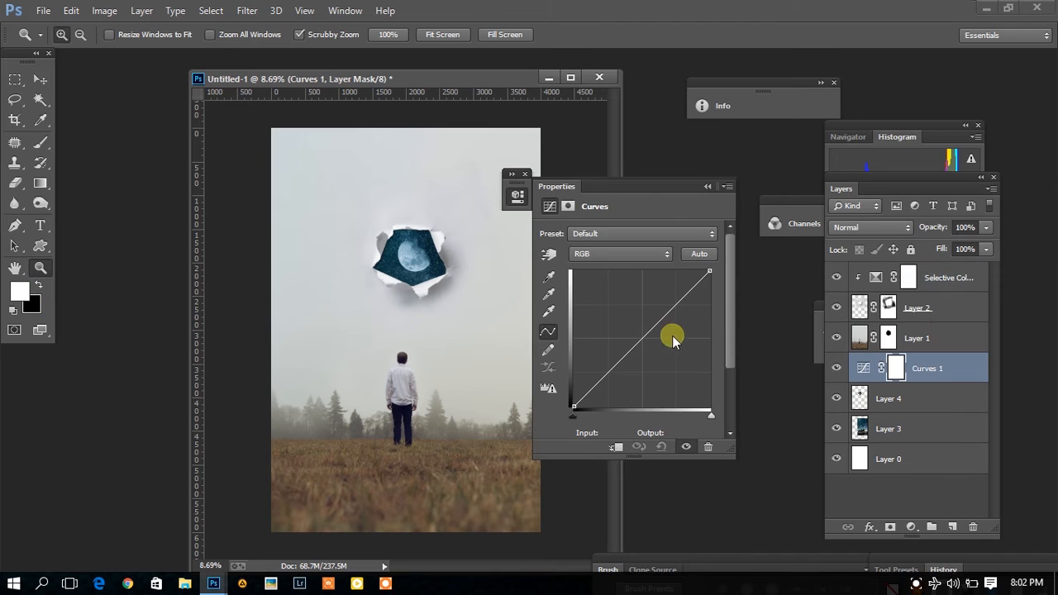
pyautogui.moveTo(622, 345); pyautogui.dragTo(637, 360)
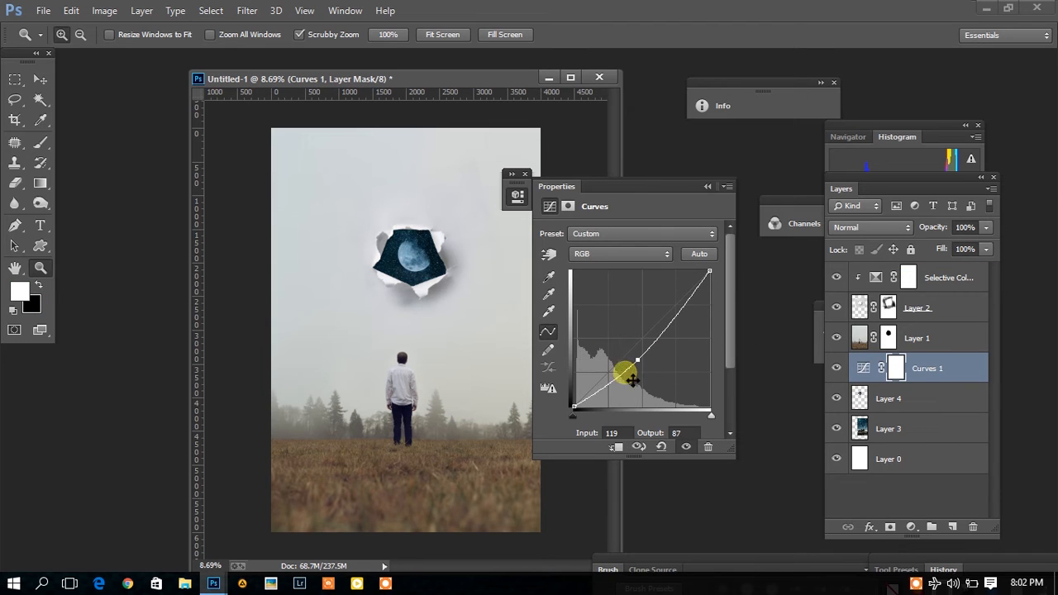
pyautogui.moveTo(576, 406); pyautogui.dragTo(582, 408)
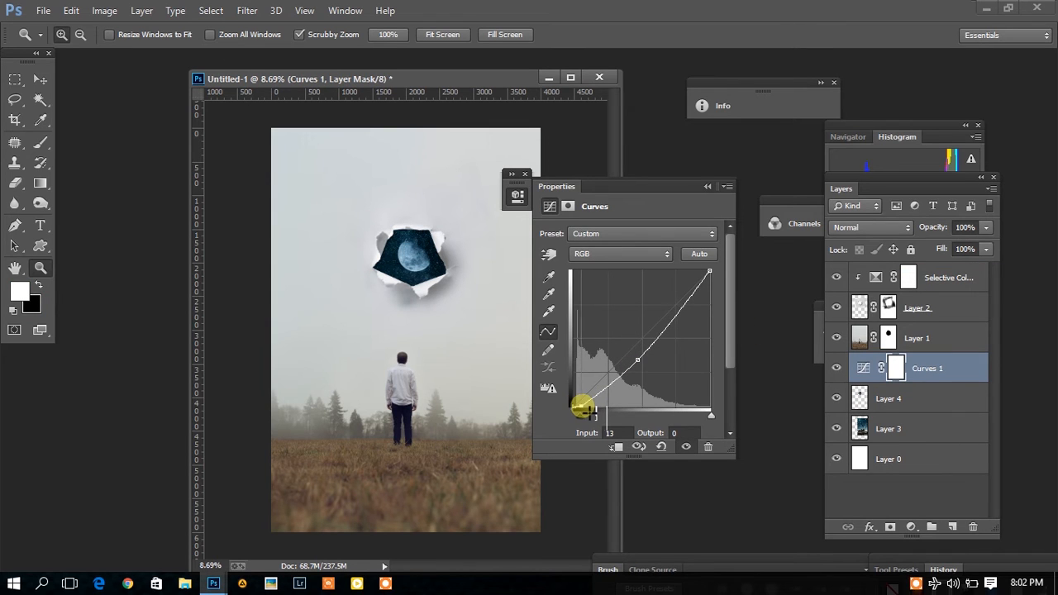
pyautogui.click(708, 187)
pyautogui.moveTo(408, 278); pyautogui.dragTo(440, 296)
# - Flatten the whole composition into a single background layer
pyautogui.click(941, 281)
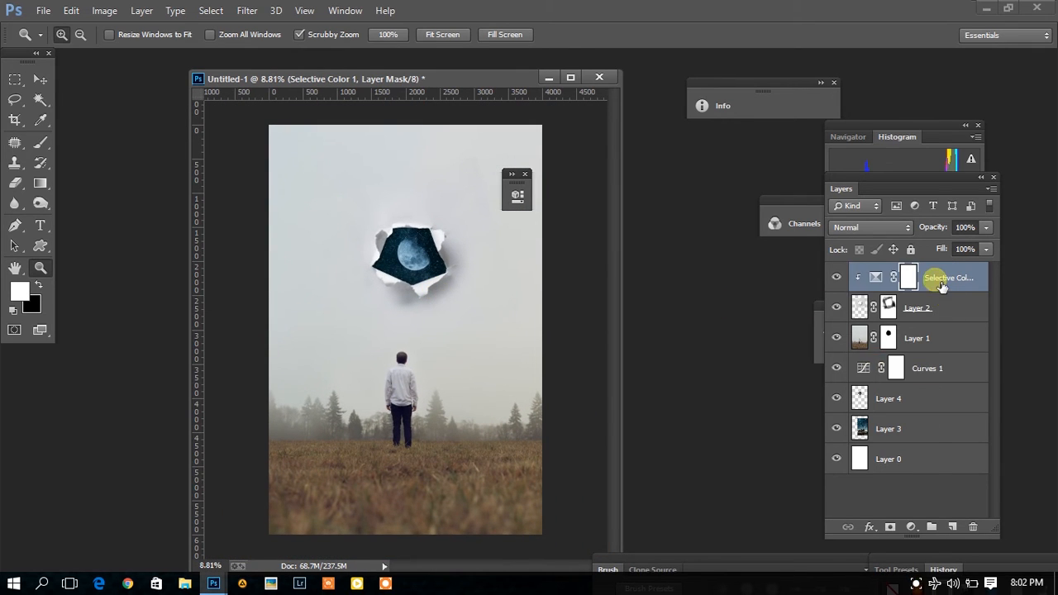
pyautogui.rightClick(942, 285)
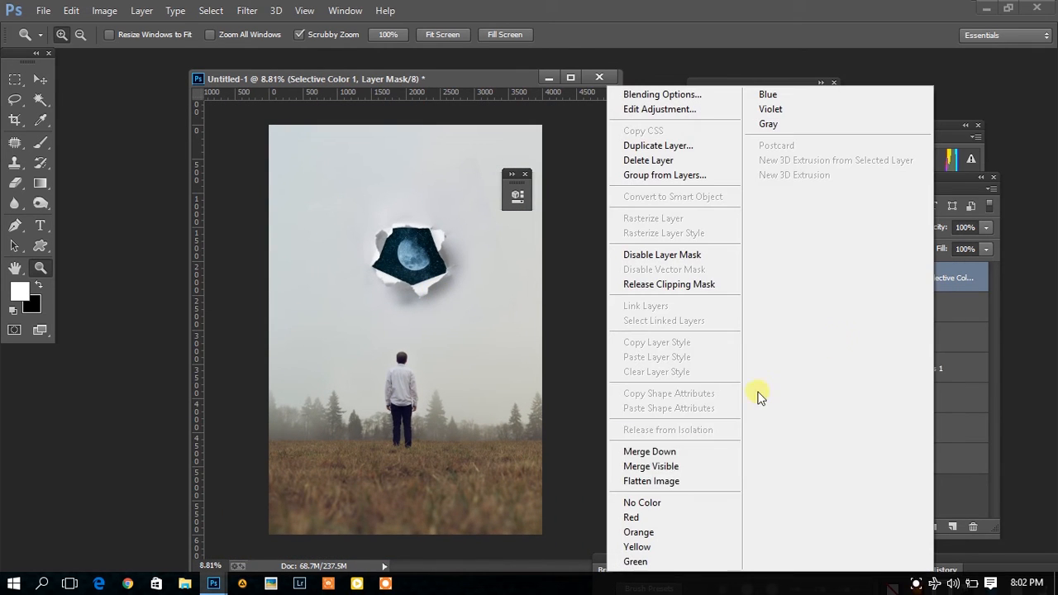
pyautogui.click(686, 484)
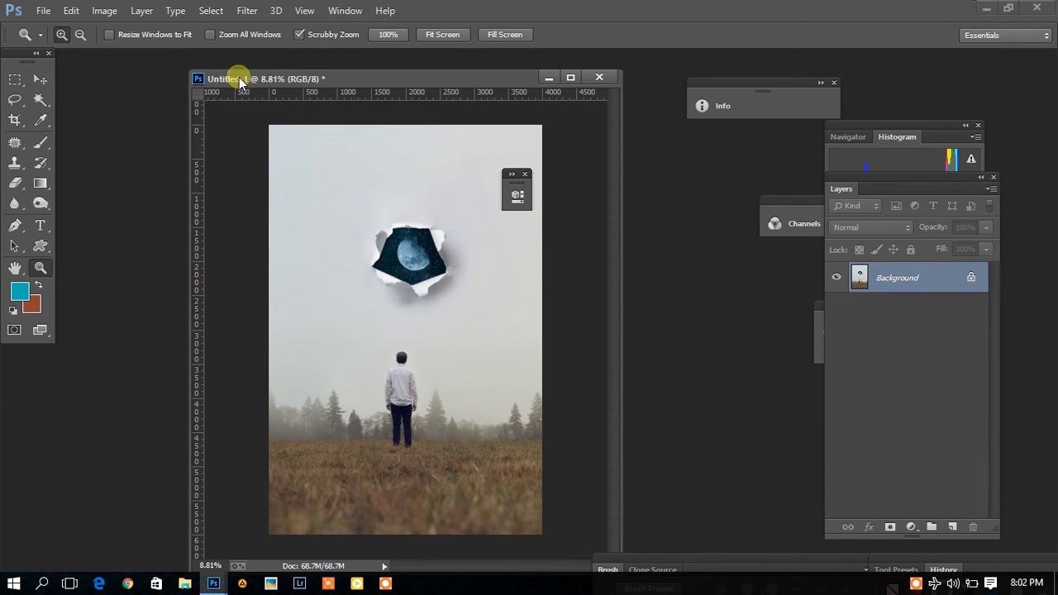
# - Open the Camera Raw Filter and set Exposure to -0.20, Highlights to -9 and Whites to -15
pyautogui.click(246, 10)
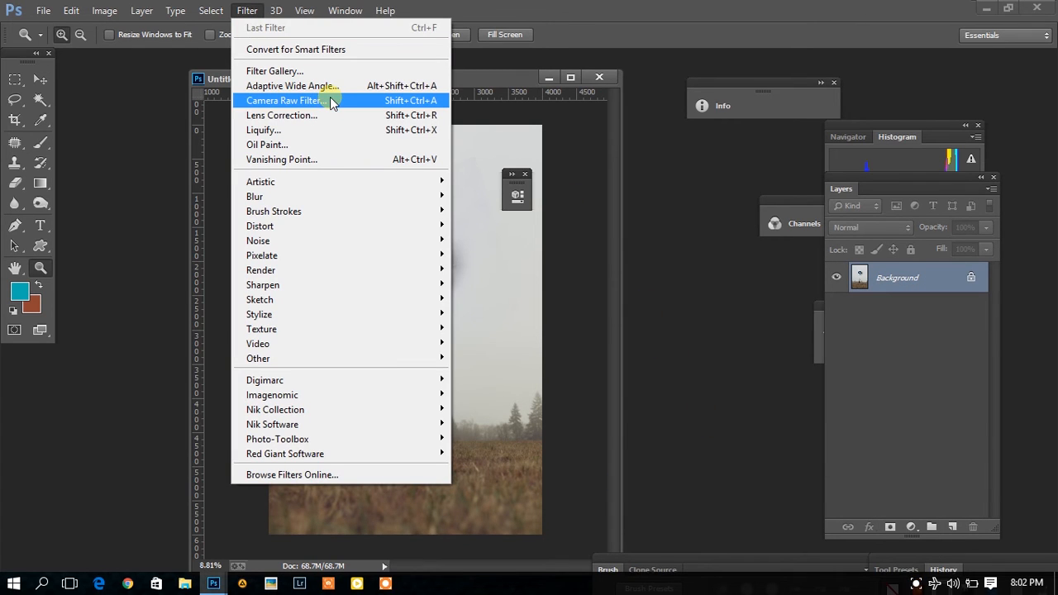
pyautogui.click(331, 100)
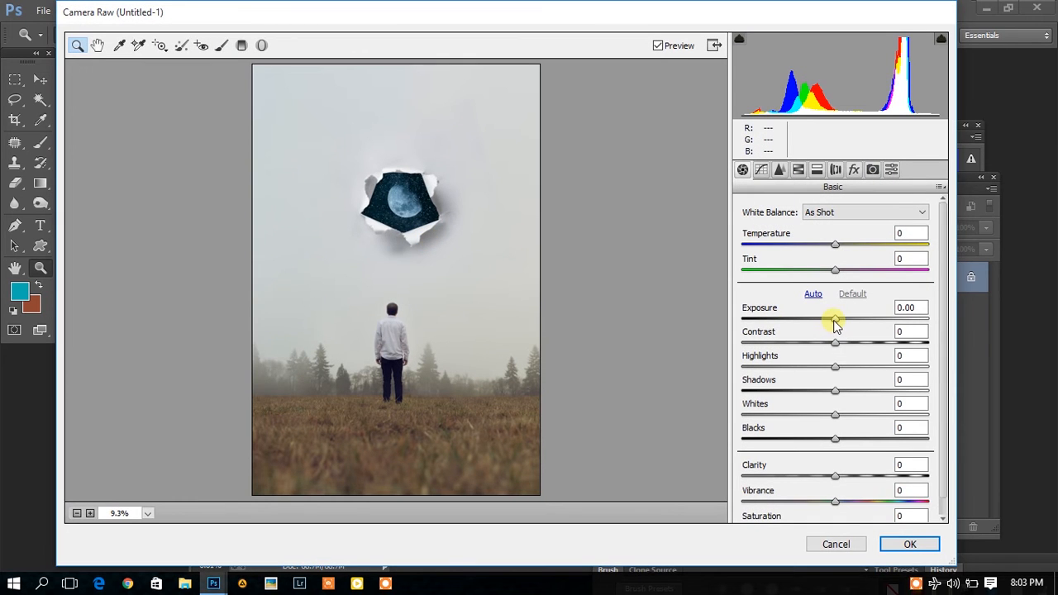
pyautogui.moveTo(834, 324); pyautogui.dragTo(830, 326)
pyautogui.moveTo(835, 369)
pyautogui.mouseDown()
pyautogui.moveTo(810, 371)
pyautogui.moveTo(828, 374)
pyautogui.mouseUp()
pyautogui.moveTo(832, 419)
pyautogui.mouseDown()
pyautogui.moveTo(802, 415)
pyautogui.moveTo(822, 419)
pyautogui.mouseUp()
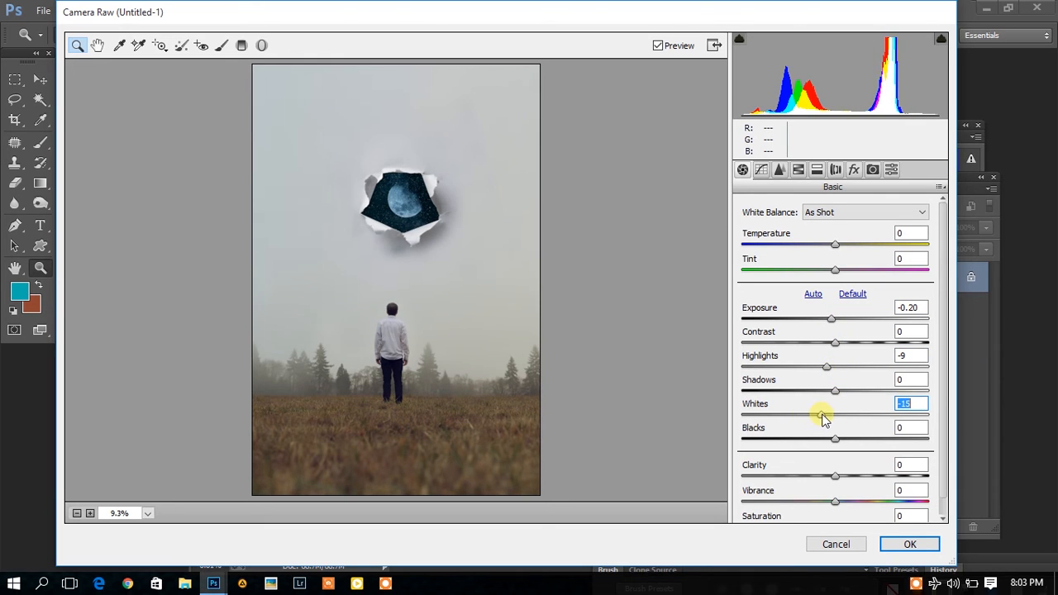
# - Raise the HSL saturation of Yellows to +47 and Oranges to +35
pyautogui.click(799, 170)
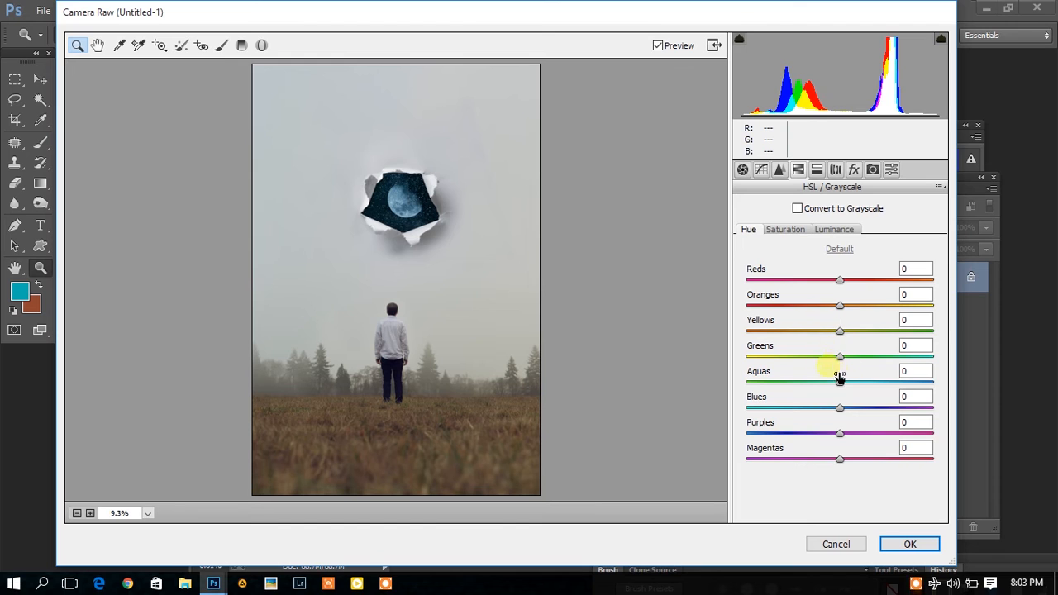
pyautogui.click(792, 232)
pyautogui.moveTo(842, 333); pyautogui.dragTo(889, 338)
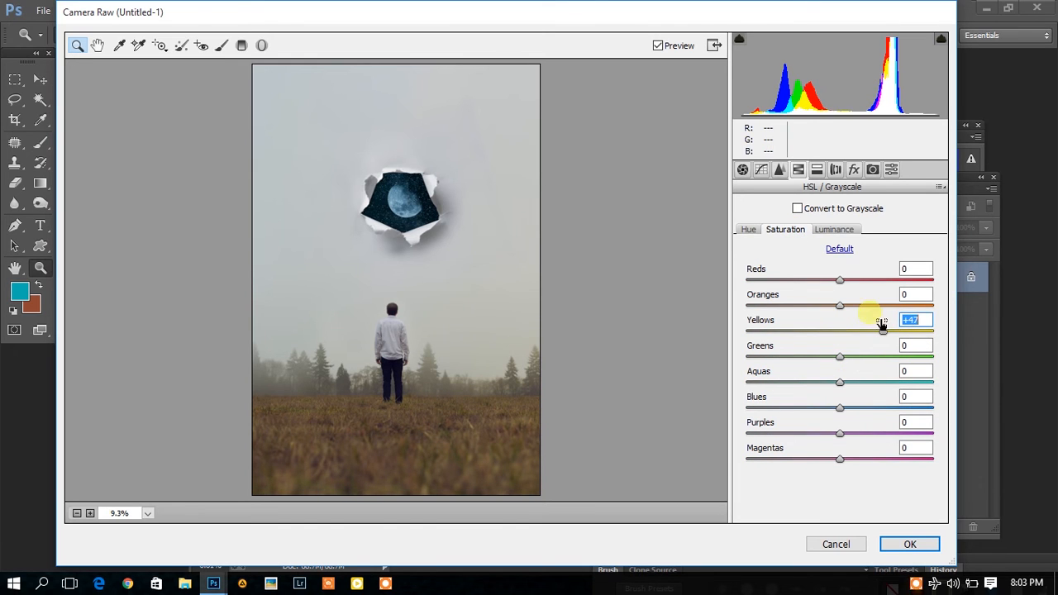
pyautogui.moveTo(873, 306)
pyautogui.mouseDown()
pyautogui.moveTo(762, 306)
pyautogui.moveTo(873, 309)
pyautogui.mouseUp()
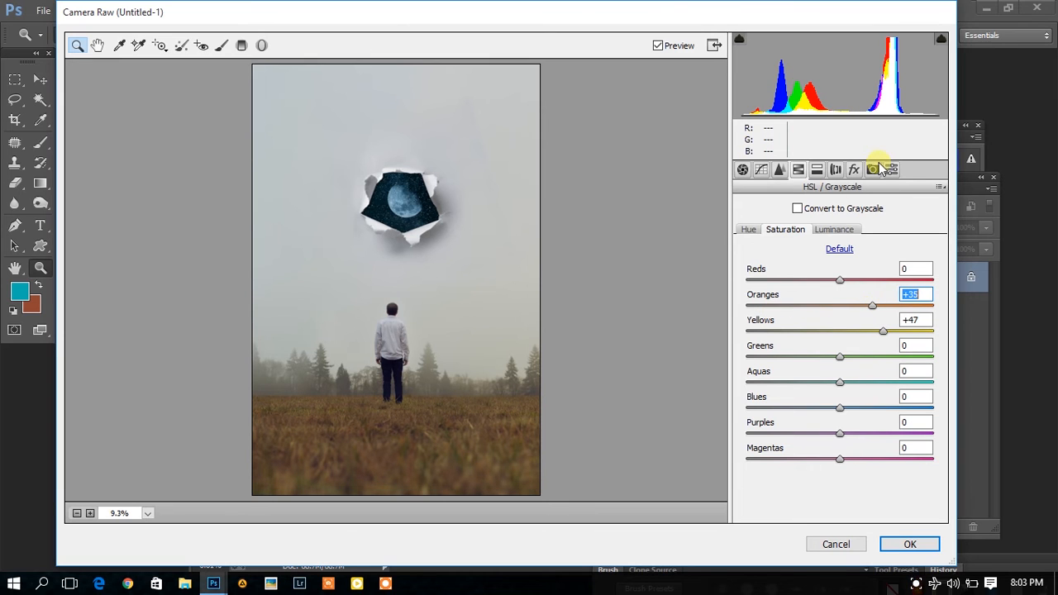
# - Try Camera Calibration hues for the Green Primary with its Saturation at +35, and set the Blue Primary Hue to -23
pyautogui.click(874, 169)
pyautogui.moveTo(847, 413); pyautogui.dragTo(872, 413)
pyautogui.moveTo(789, 387); pyautogui.dragTo(860, 397)
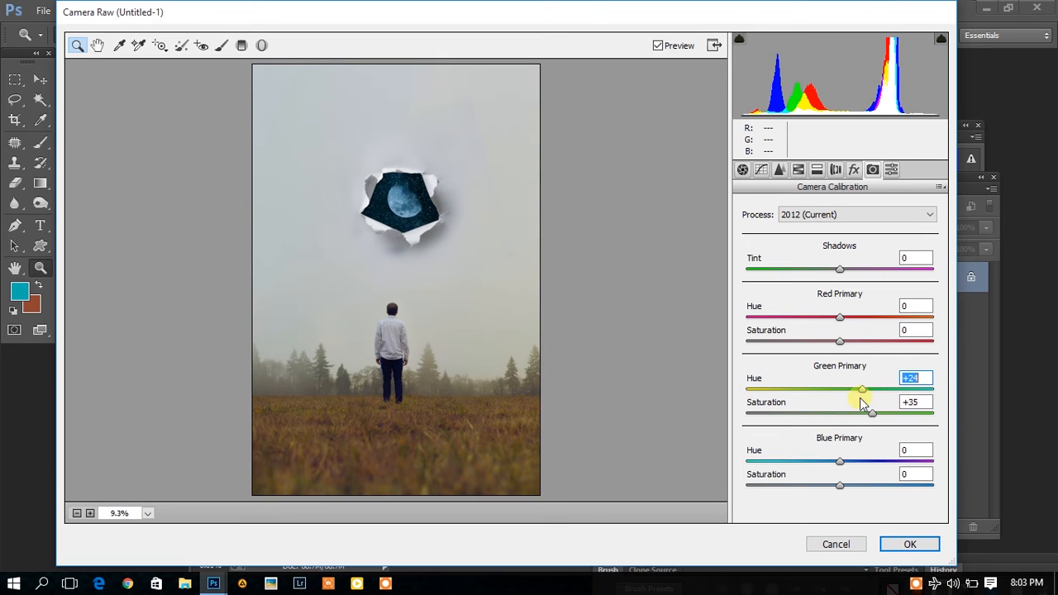
pyautogui.moveTo(836, 462)
pyautogui.mouseDown()
pyautogui.moveTo(767, 459)
pyautogui.moveTo(832, 461)
pyautogui.mouseUp()
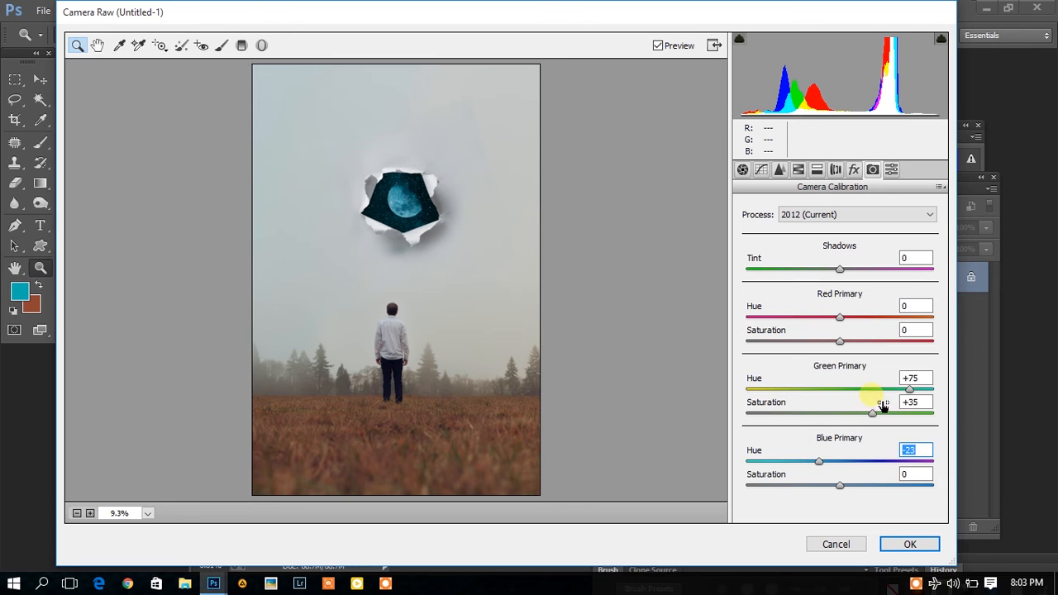
pyautogui.moveTo(869, 395); pyautogui.dragTo(818, 391)
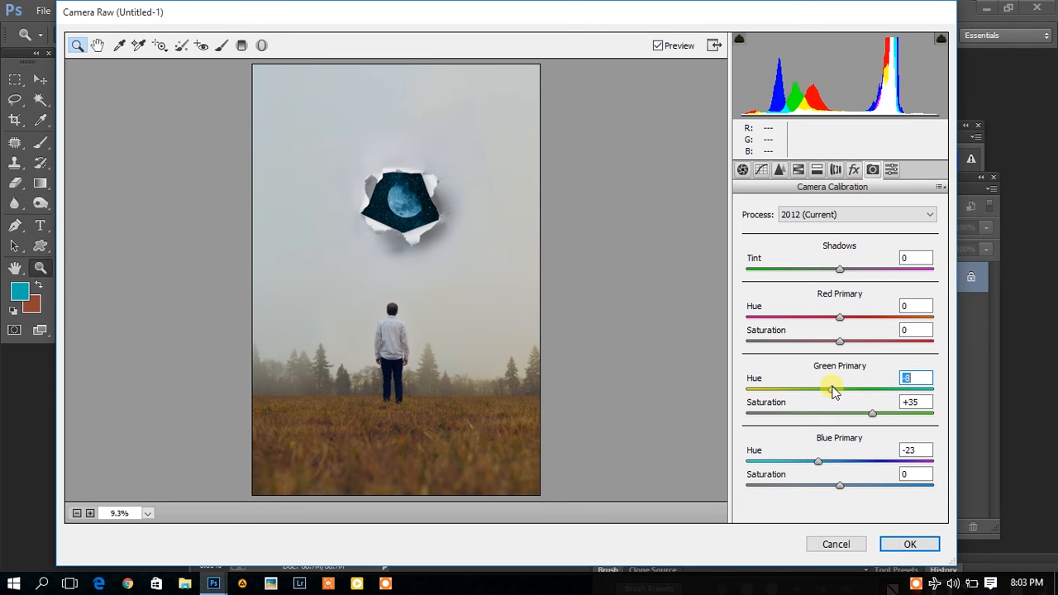
# - Set the Green Primary Hue to +80 and Saturation to -23, set the Blue Primary Saturation to +22, and apply the Camera Raw Filter
pyautogui.moveTo(835, 489); pyautogui.dragTo(876, 490)
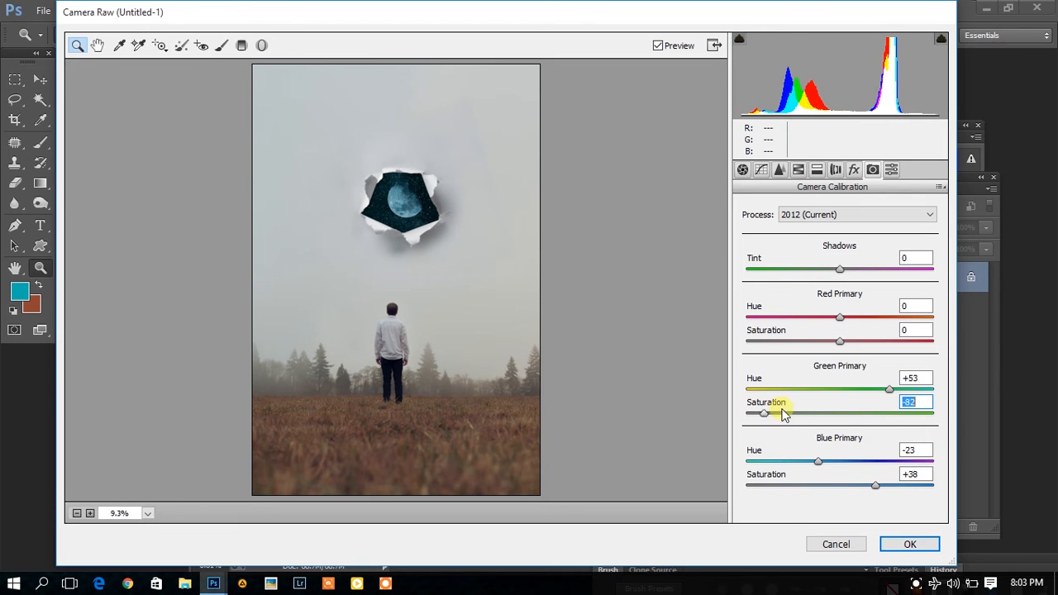
pyautogui.moveTo(851, 394); pyautogui.dragTo(899, 395)
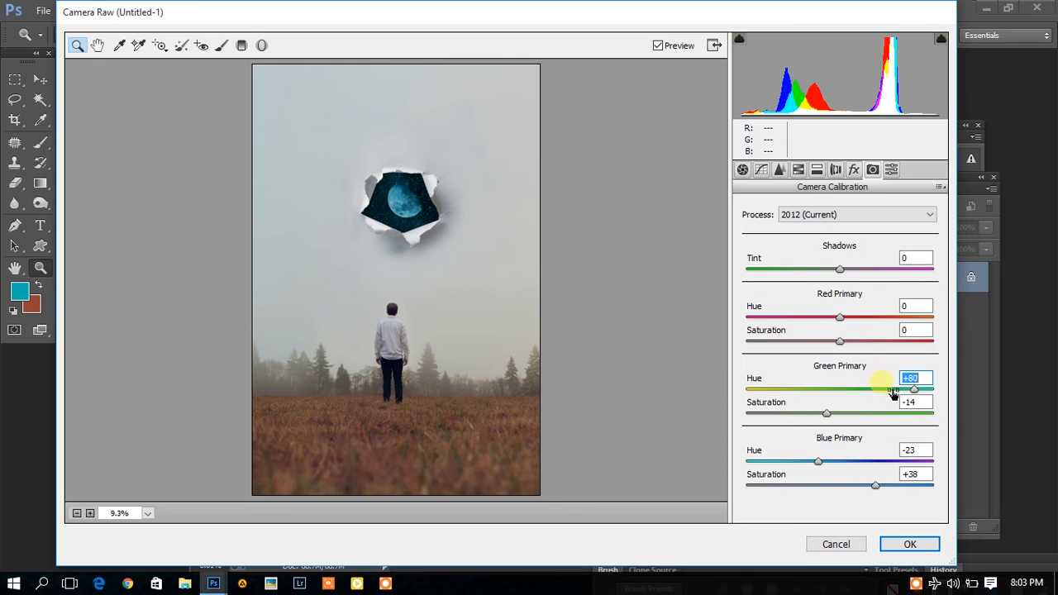
pyautogui.moveTo(829, 415); pyautogui.dragTo(891, 418)
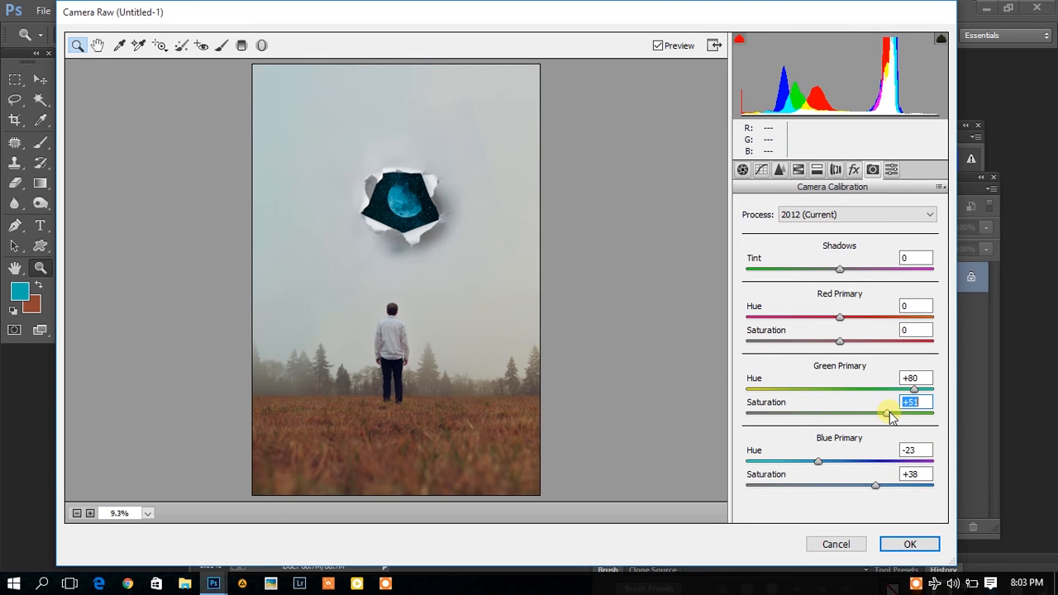
pyautogui.moveTo(813, 409); pyautogui.dragTo(823, 411)
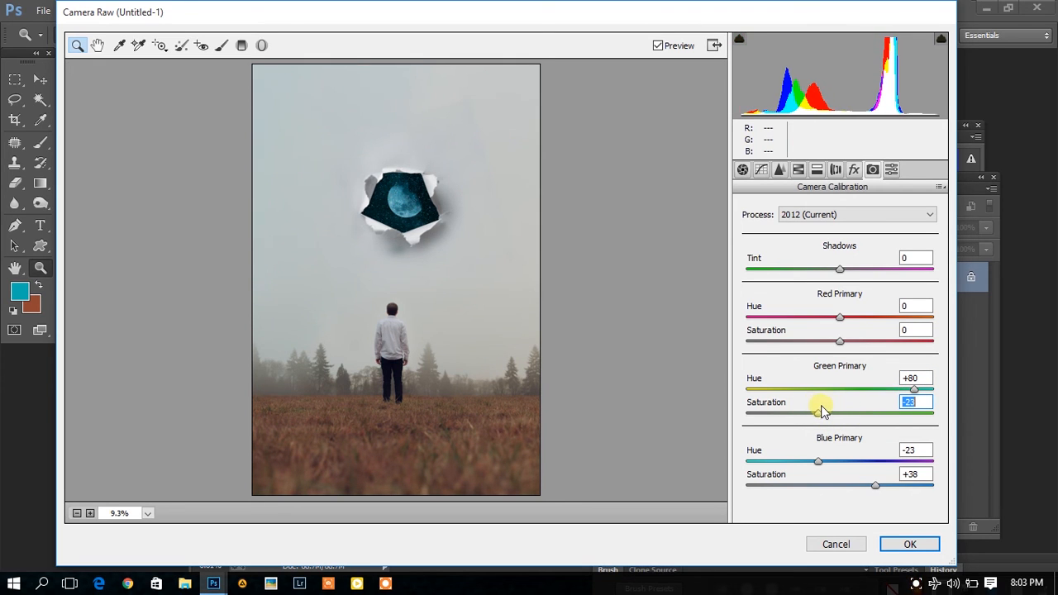
pyautogui.moveTo(832, 488); pyautogui.dragTo(861, 490)
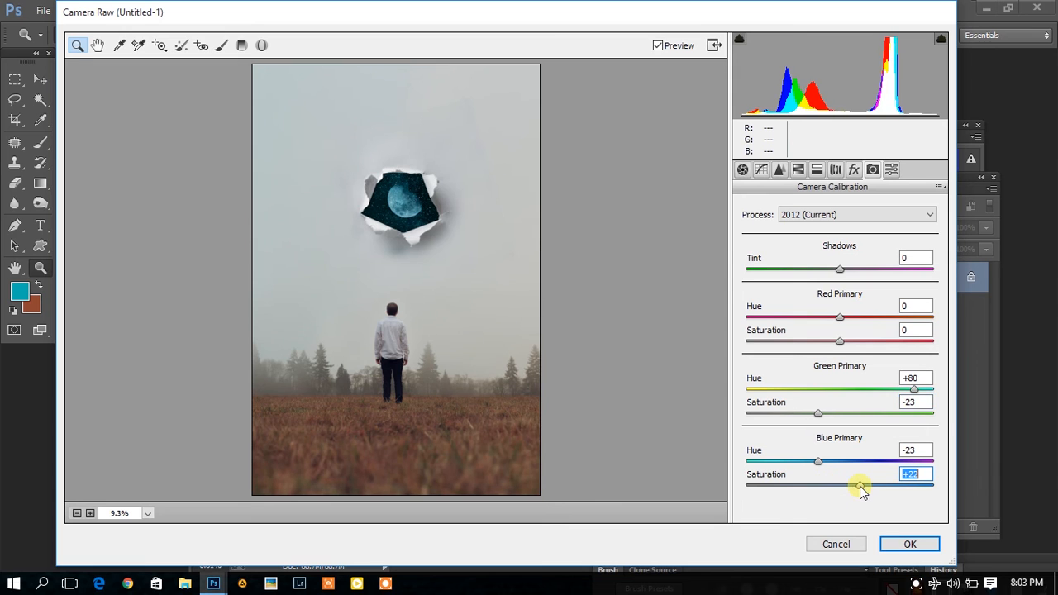
pyautogui.click(901, 545)
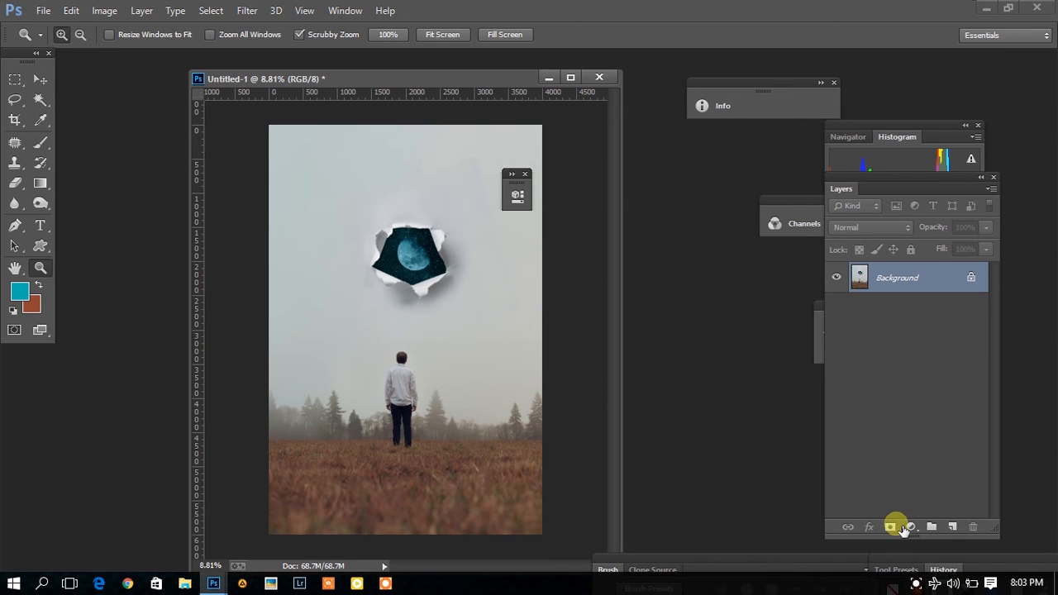
pyautogui.click(908, 527)
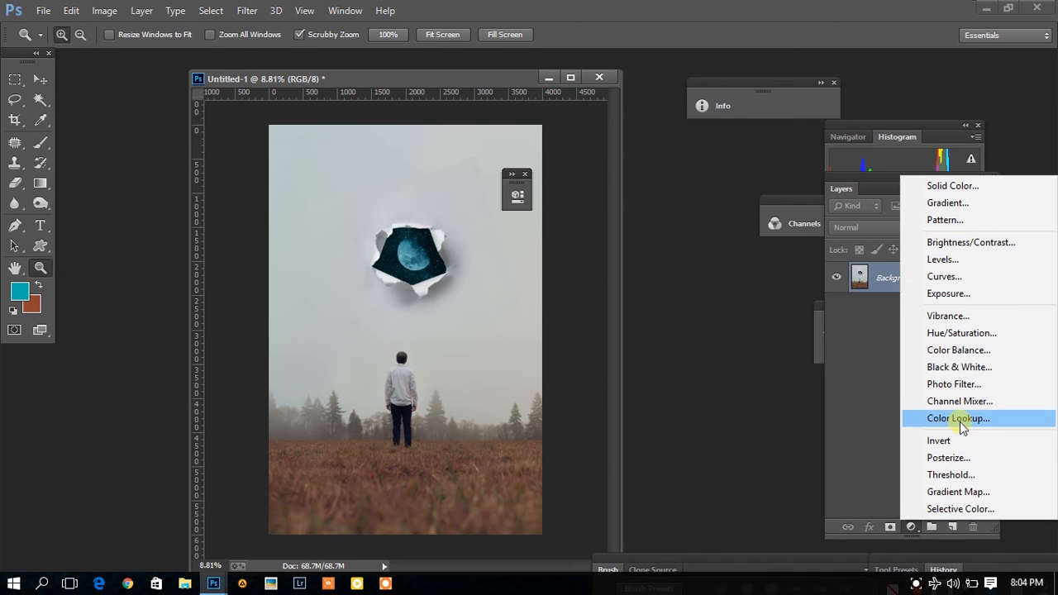
pyautogui.click(957, 418)
pyautogui.click(661, 234)
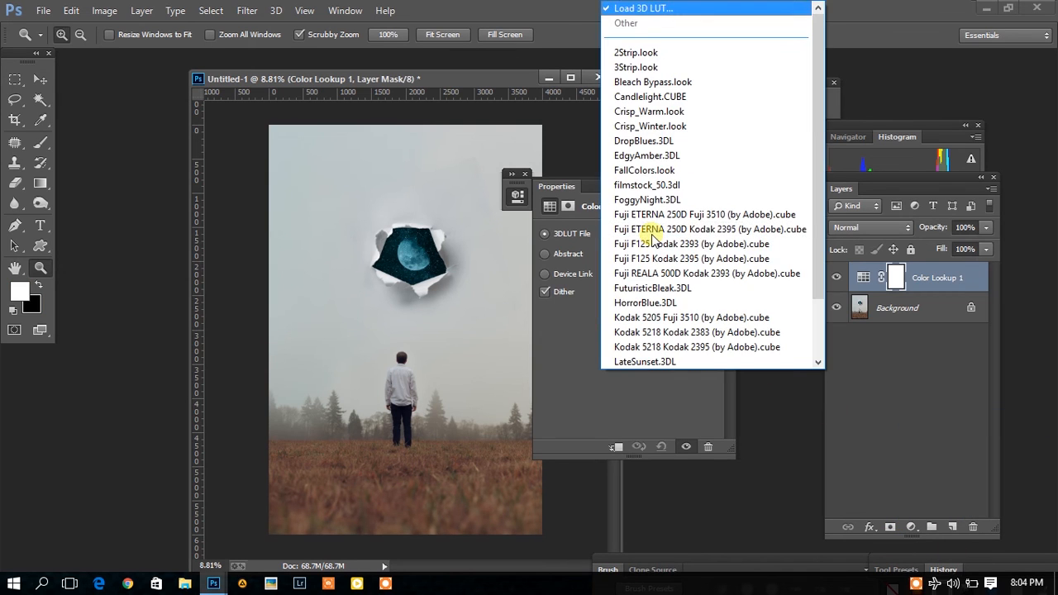
pyautogui.click(753, 385)
pyautogui.click(706, 189)
pyautogui.moveTo(909, 279); pyautogui.dragTo(972, 527)
# - Add a Gradient Map adjustment above the background using the Violet, Orange preset
pyautogui.click(913, 526)
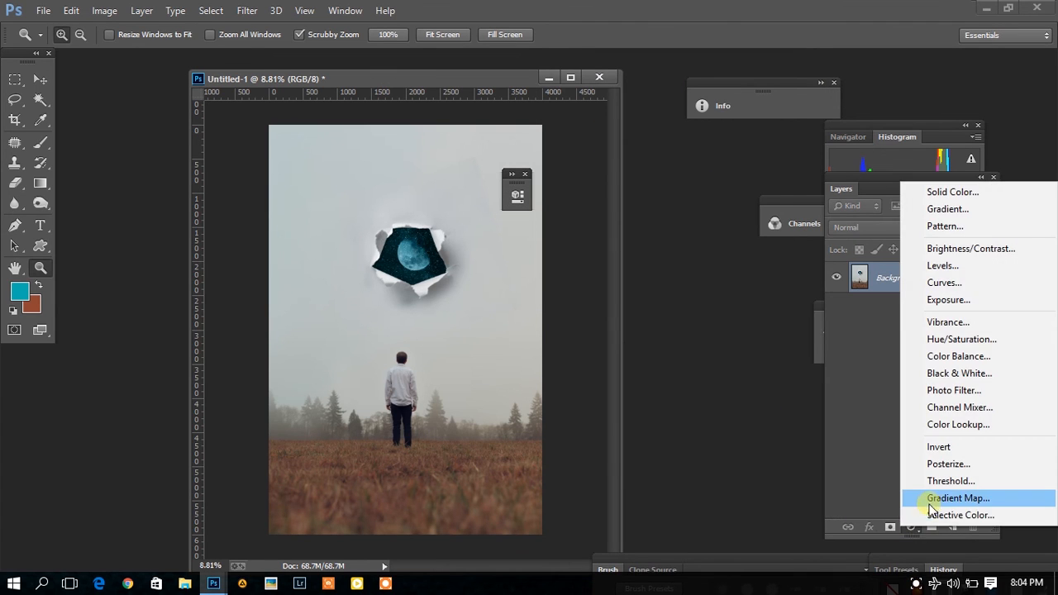
pyautogui.click(933, 502)
pyautogui.click(648, 236)
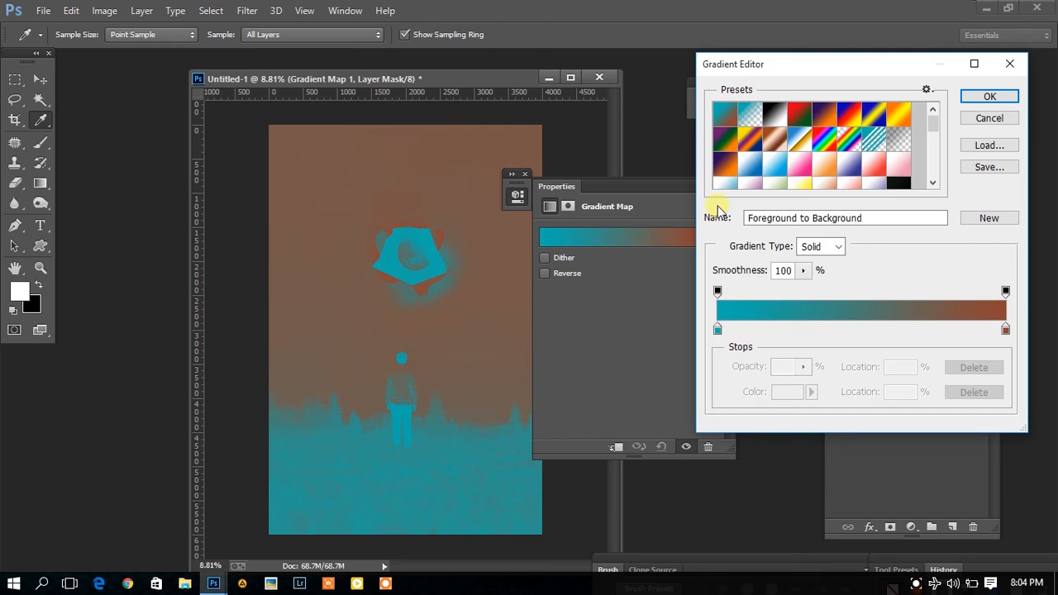
pyautogui.click(727, 168)
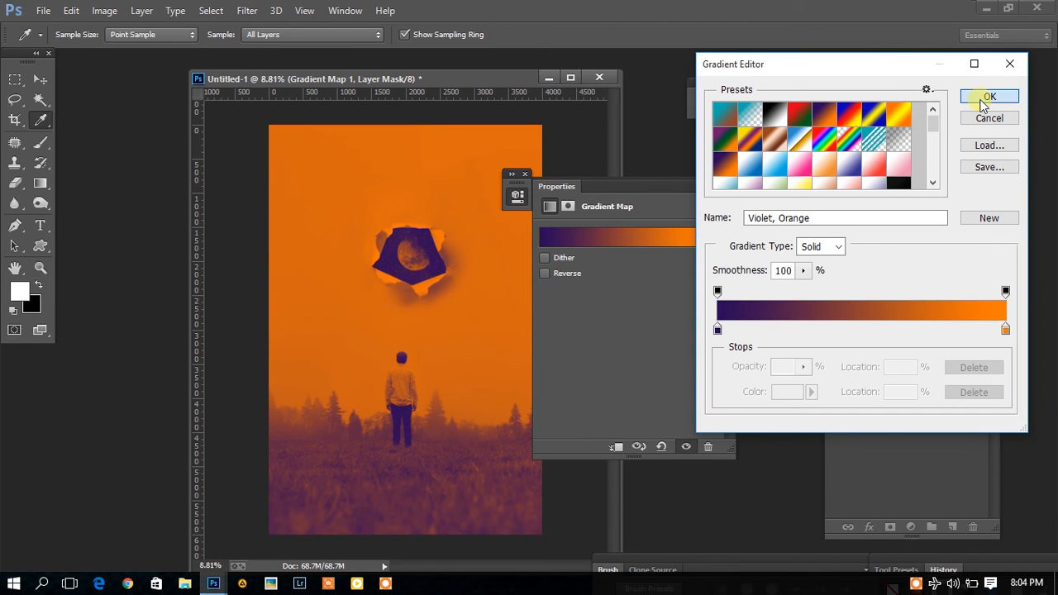
pyautogui.click(988, 97)
# - Set the Gradient Map layer to Overlay blending at 16% opacity, comparing the image with and without it
pyautogui.click(889, 223)
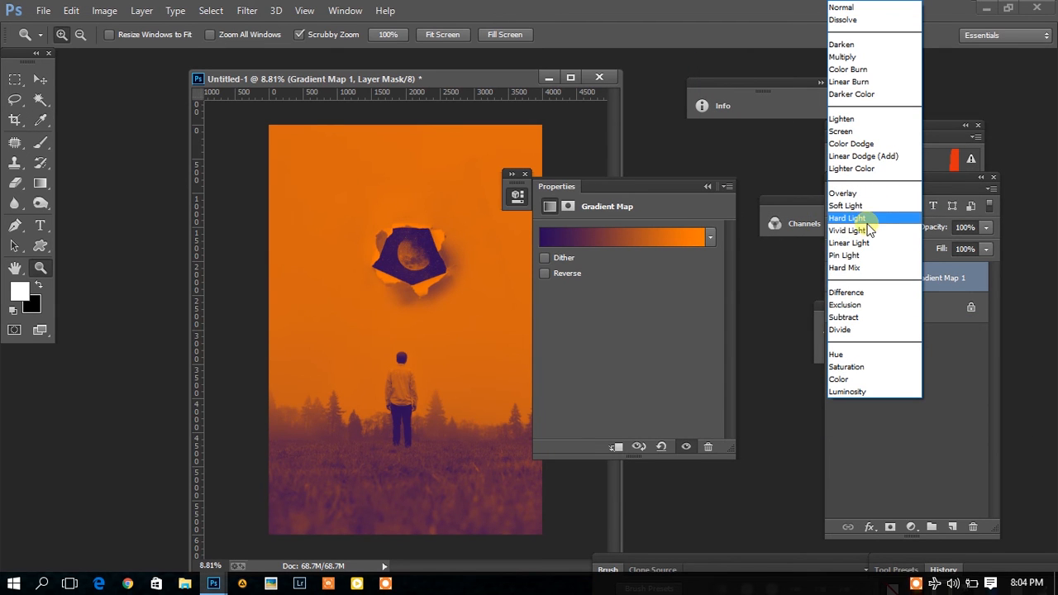
pyautogui.click(845, 193)
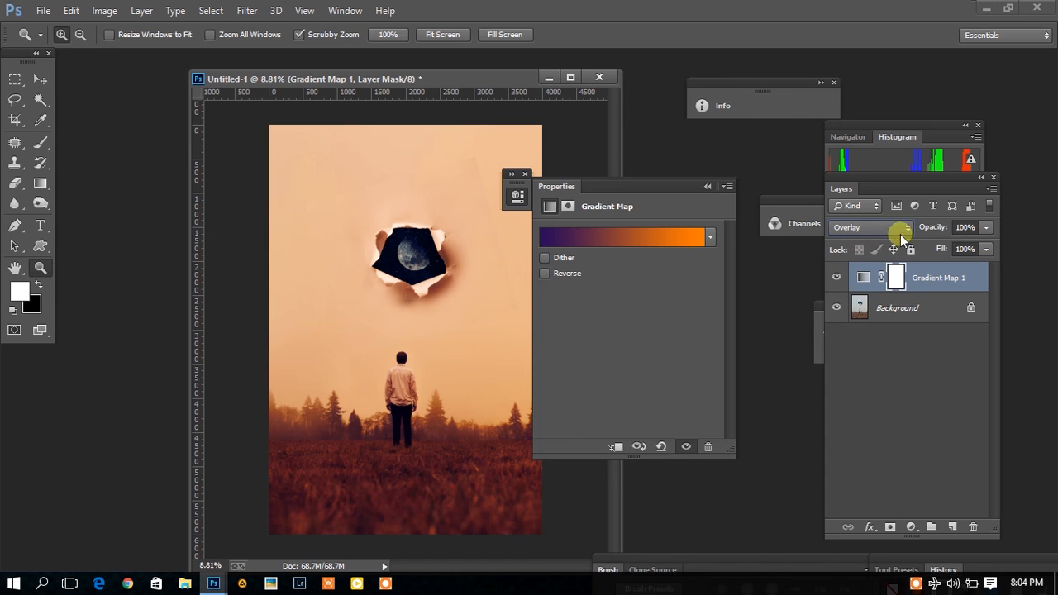
pyautogui.moveTo(942, 231); pyautogui.dragTo(915, 232)
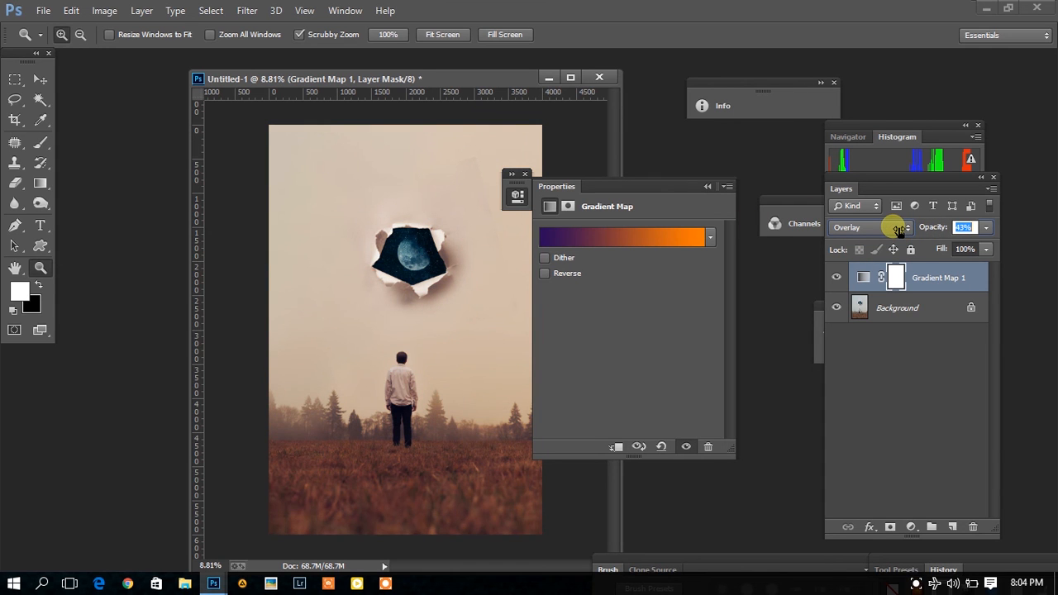
pyautogui.click(836, 278)
pyautogui.click(836, 278)
pyautogui.moveTo(934, 228); pyautogui.dragTo(916, 228)
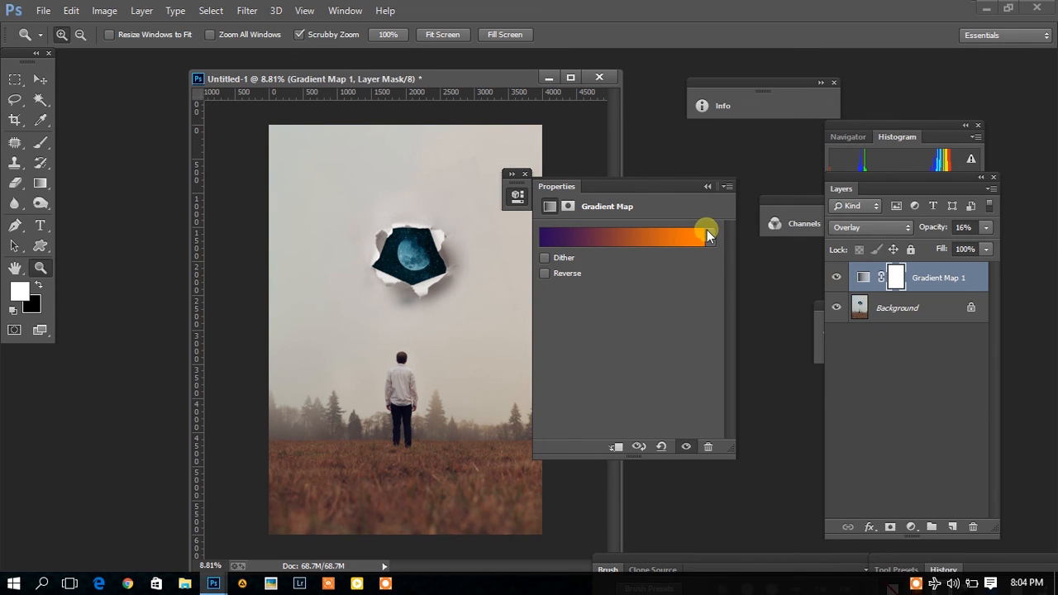
pyautogui.click(705, 188)
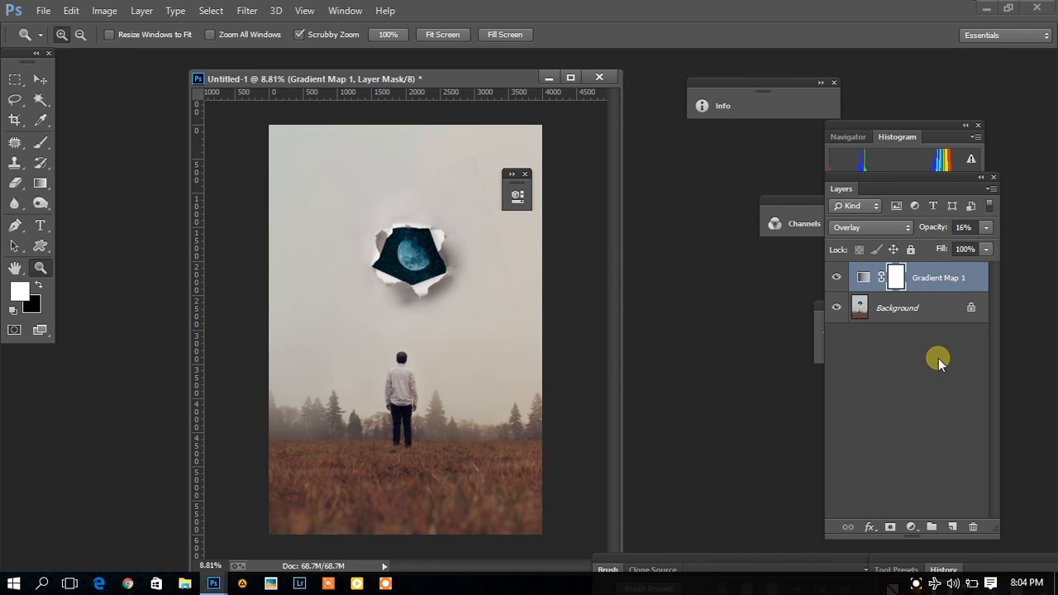
# - Flatten the gradient map and background into a single layer and minimize the program window
pyautogui.rightClick(917, 280)
pyautogui.click(700, 482)
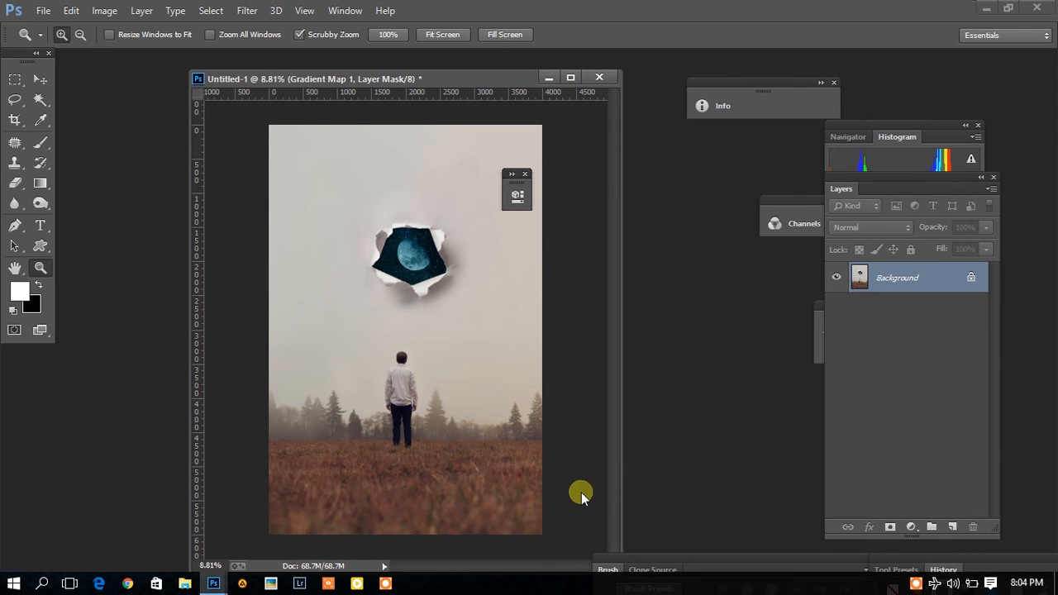
pyautogui.moveTo(402, 442); pyautogui.dragTo(419, 430)
pyautogui.moveTo(386, 268); pyautogui.dragTo(426, 219)
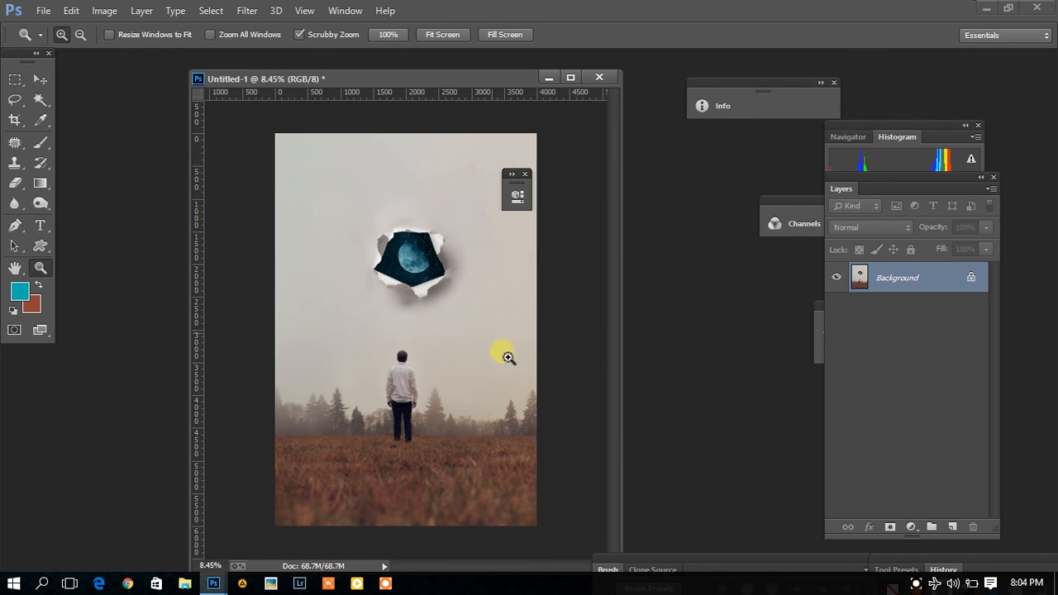
pyautogui.click(985, 8)
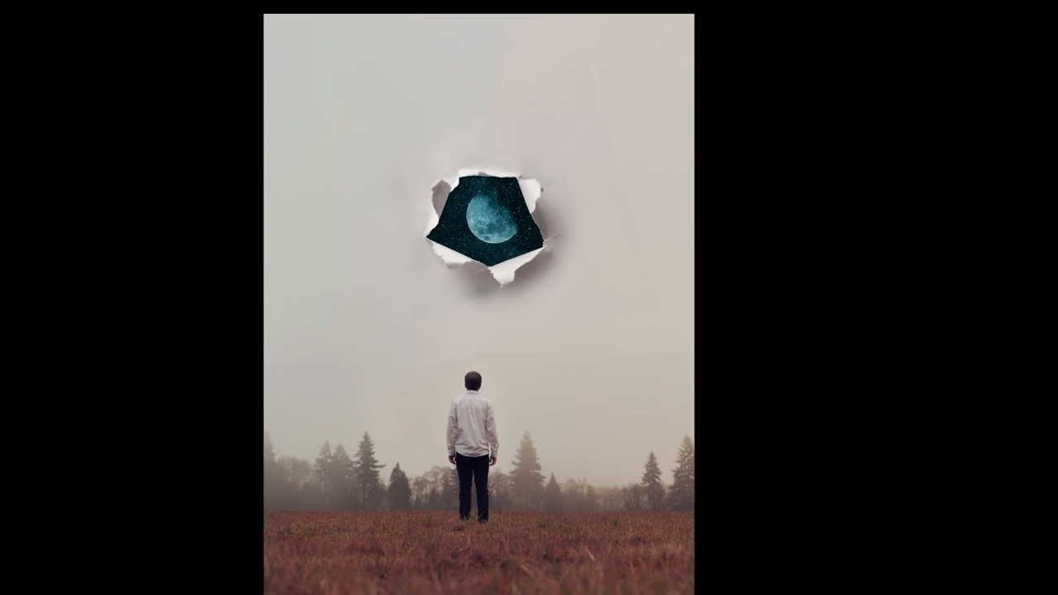